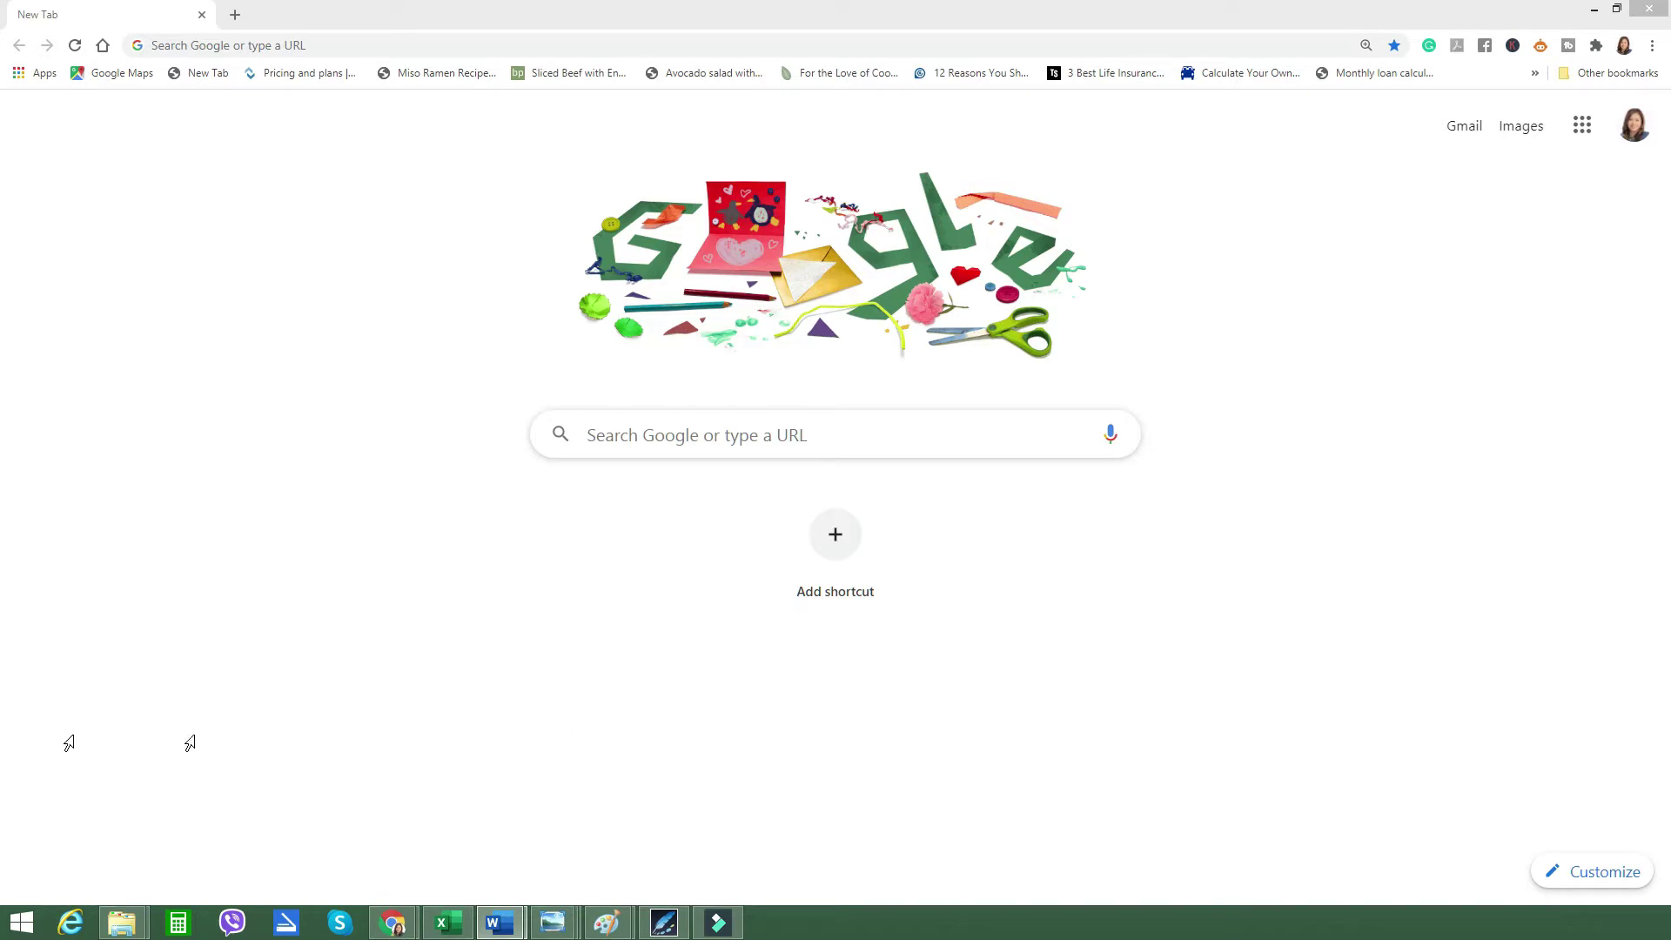
# Paste the bit.ly/EXPRESSCRIBEBYNCH short link into Chrome's address bar and load NCH's Express Scribe page.
pyautogui.click(243, 45)
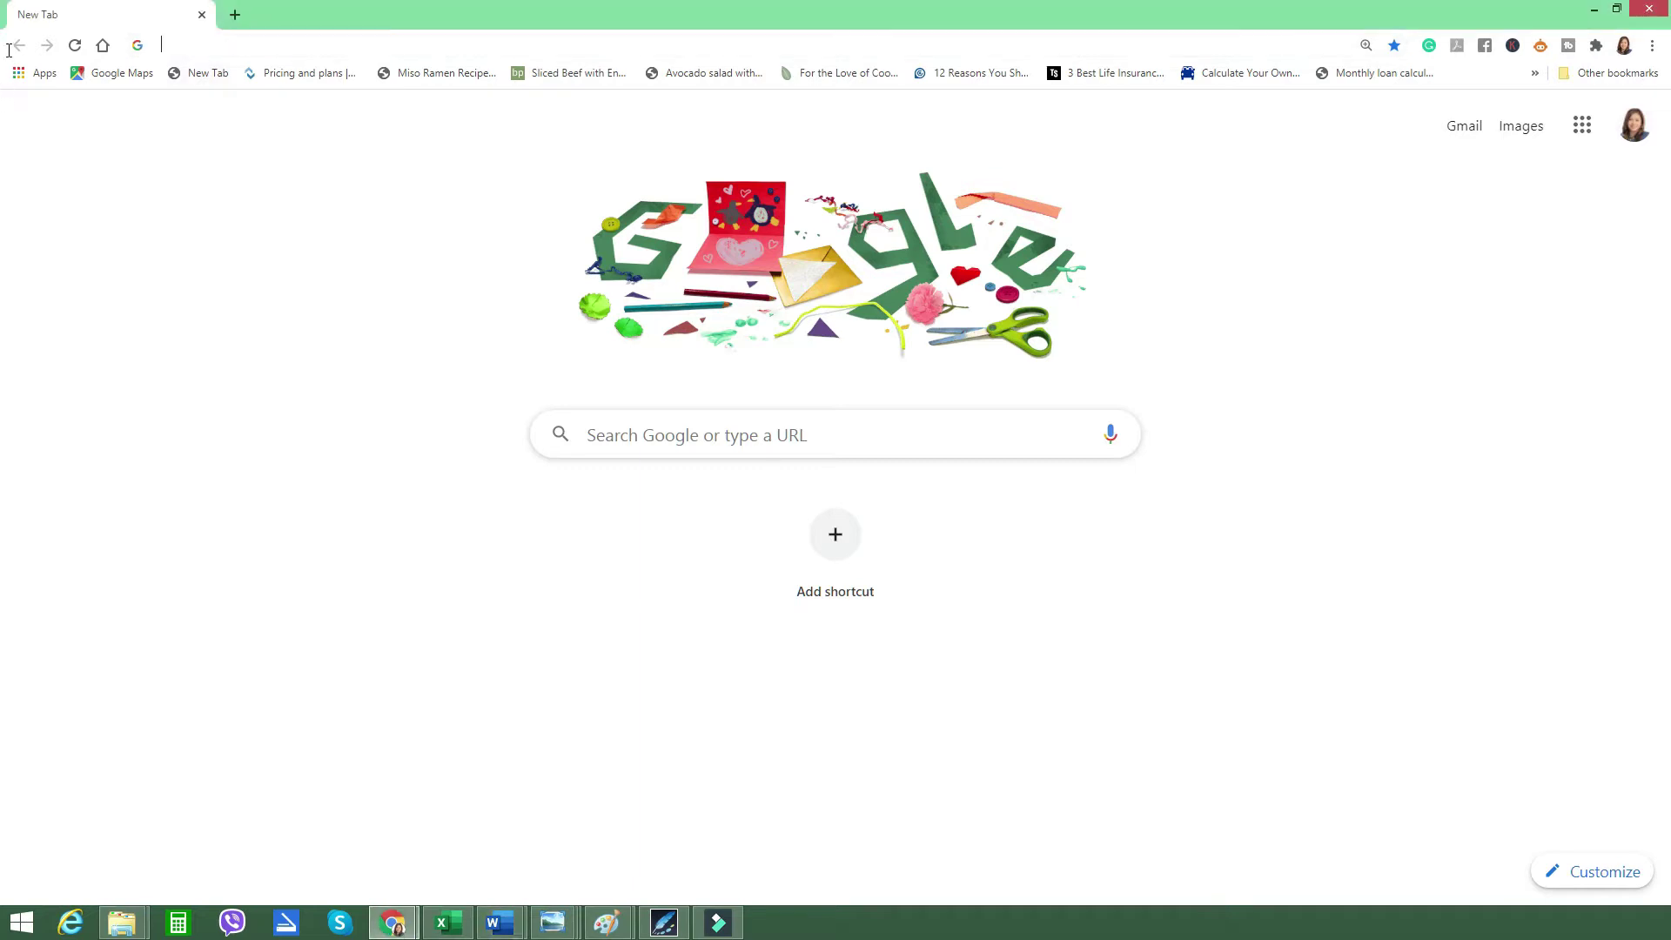
pyautogui.rightClick(241, 52)
pyautogui.press('Return')
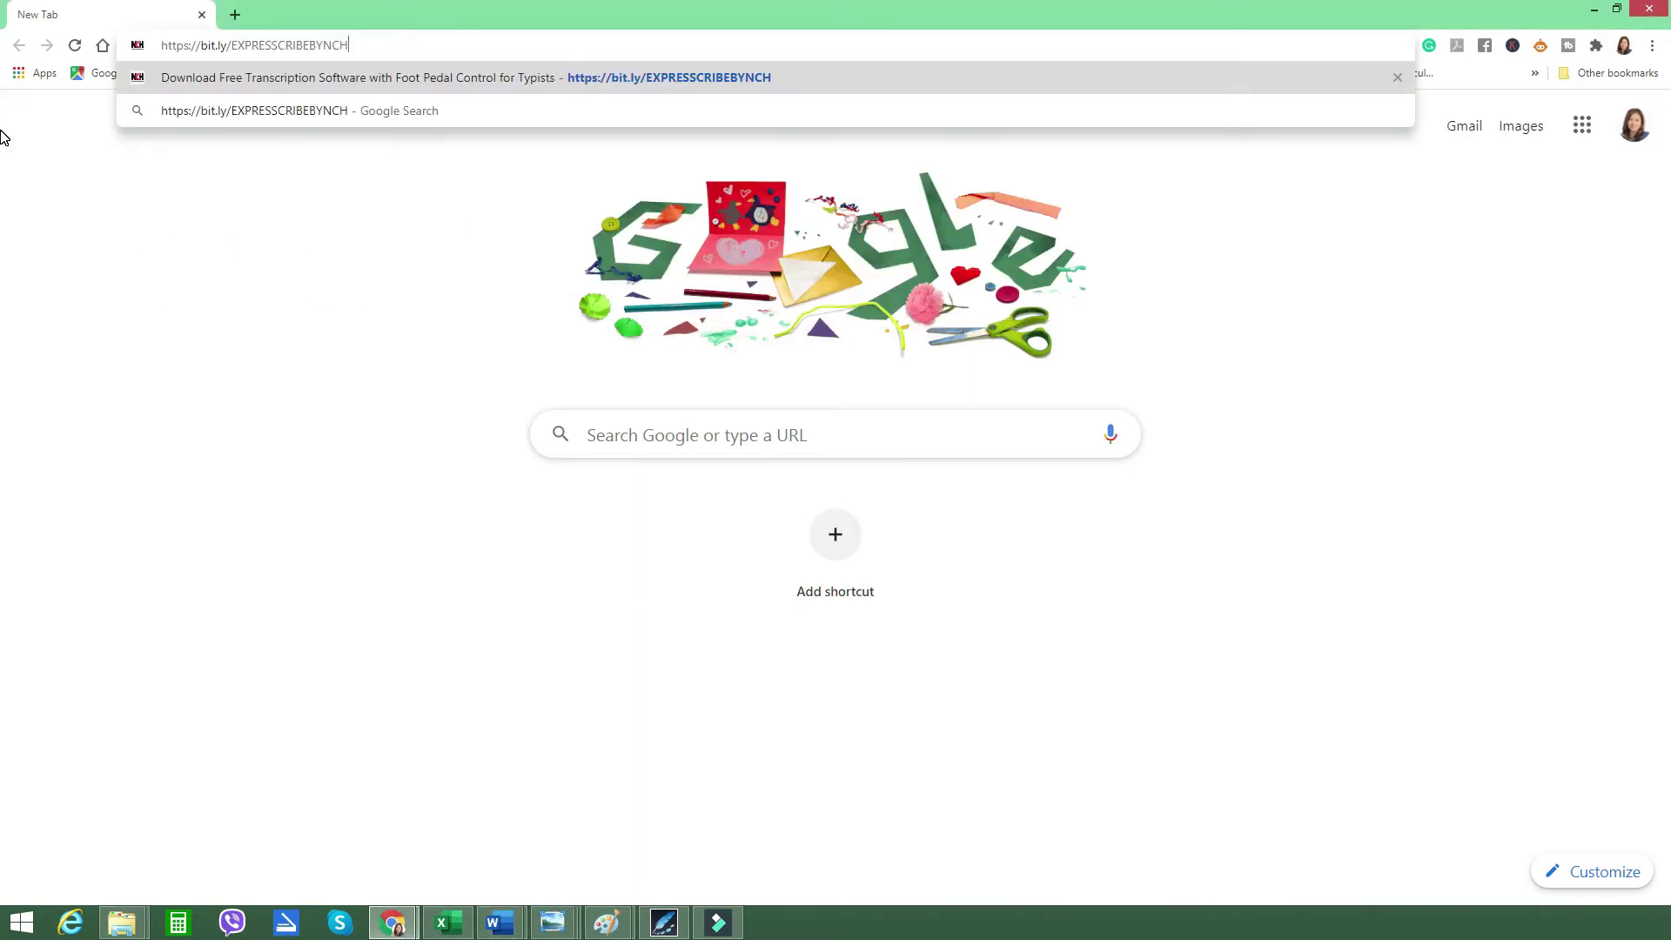
pyautogui.press('Return')
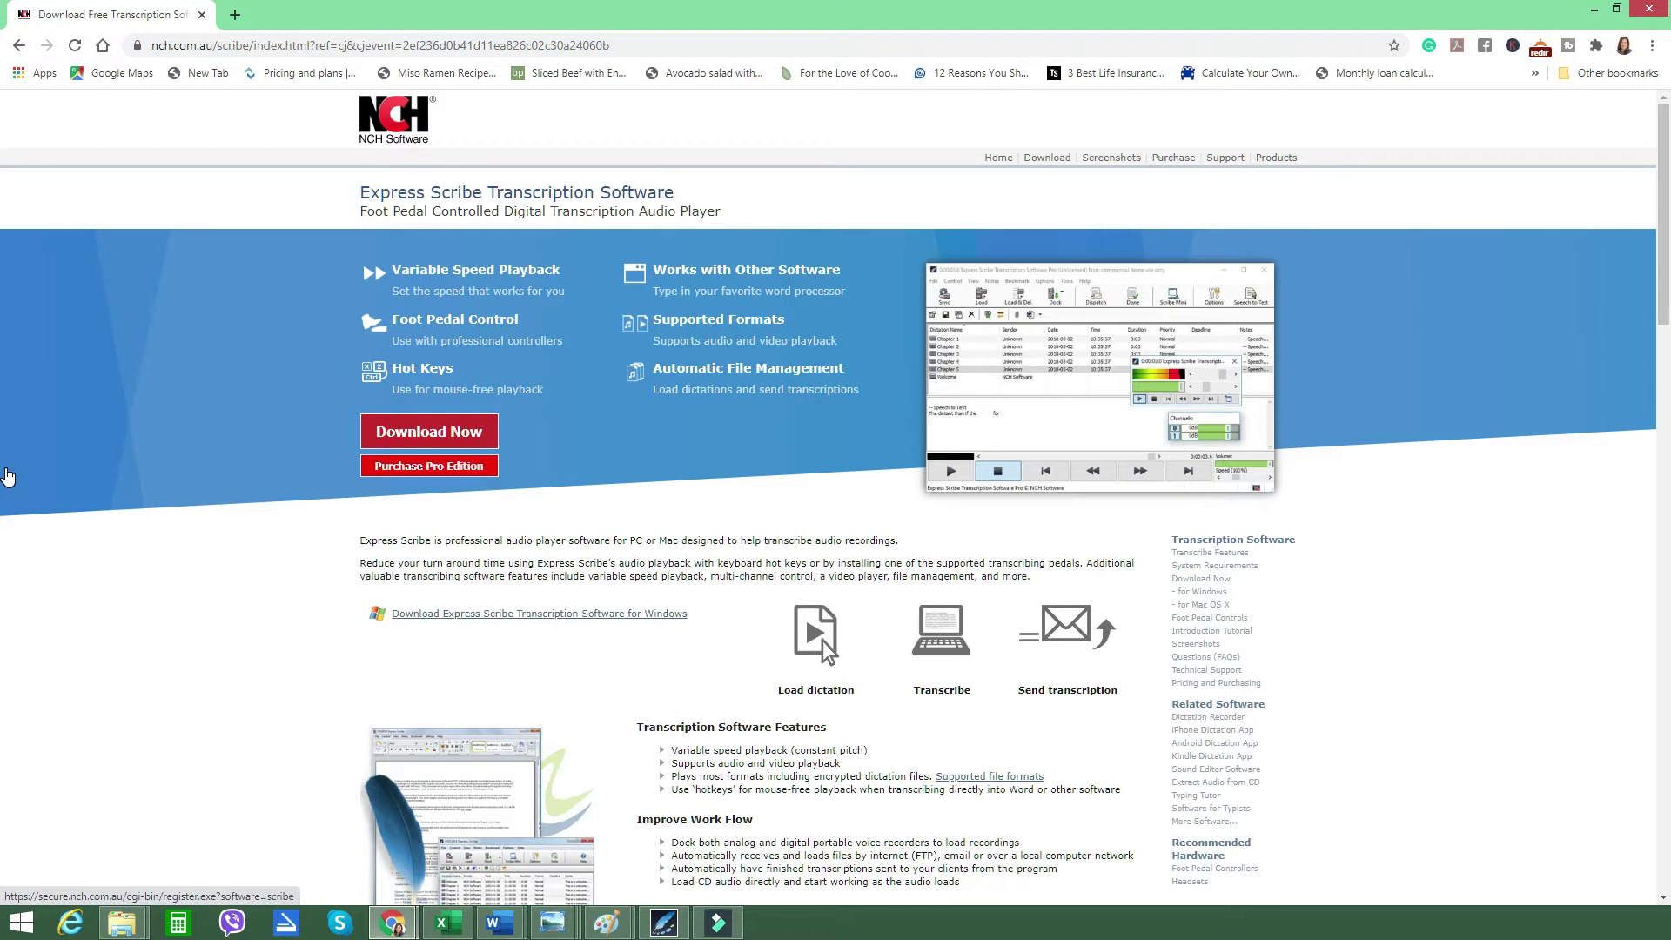
# Choose 'Purchase Pro Edition' on the Express Scribe product page.
pyautogui.click(7, 475)
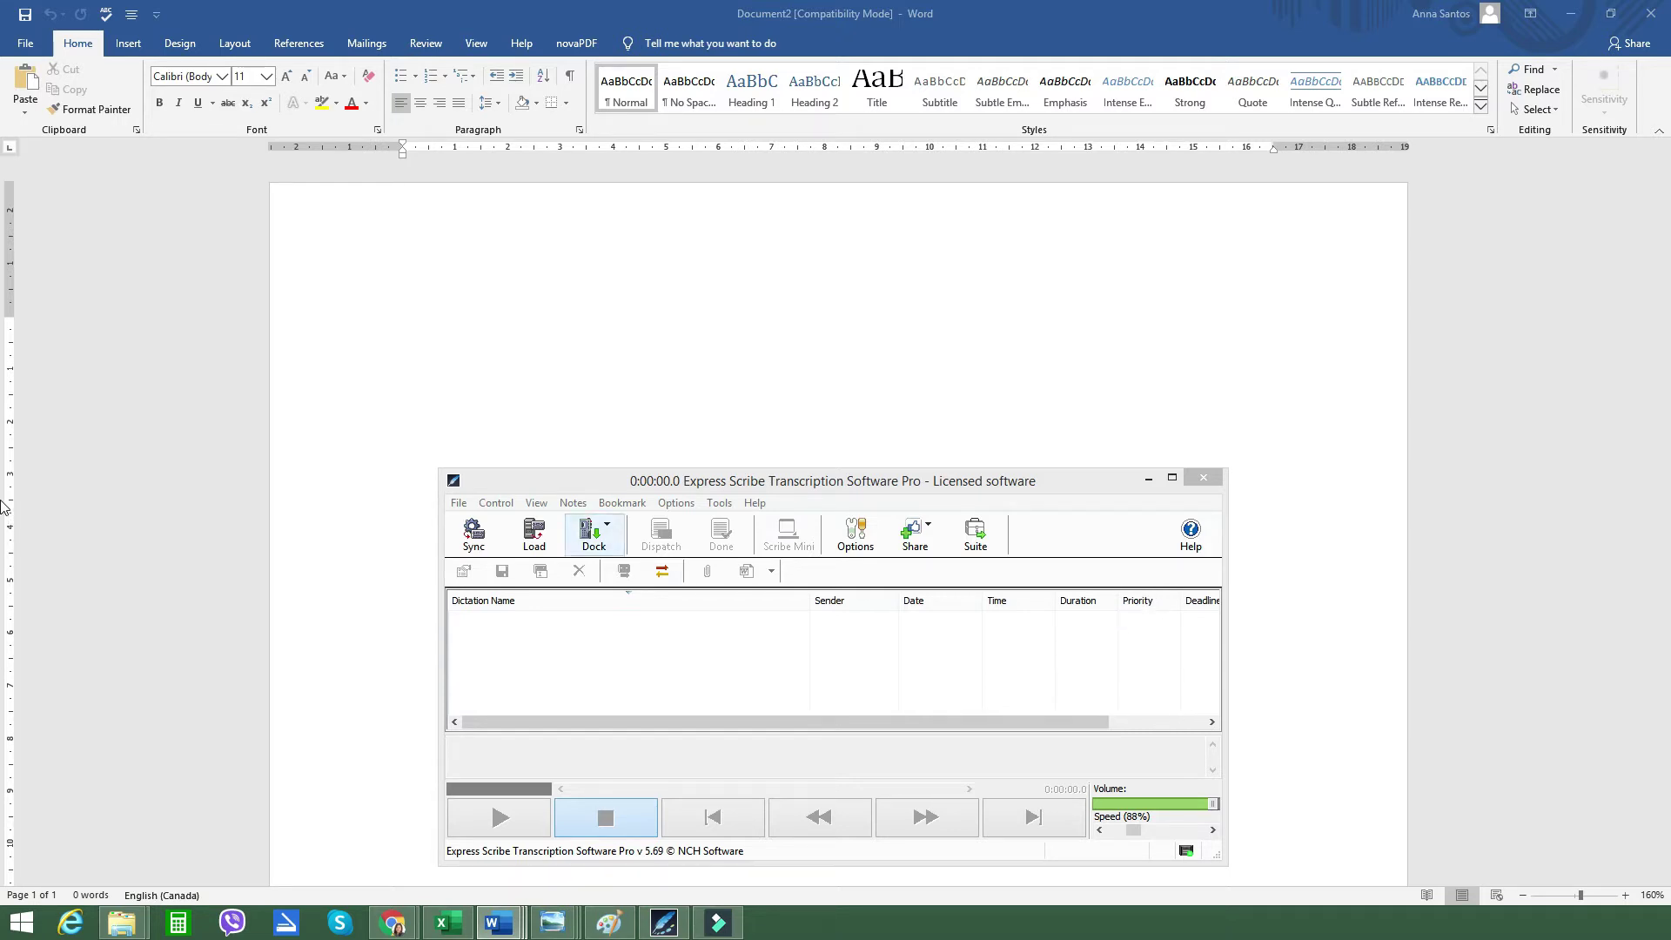
# Show the Options > Controller settings with the VEC Infinity pedal reporting OK.
pyautogui.hotkey('alt', 'o')
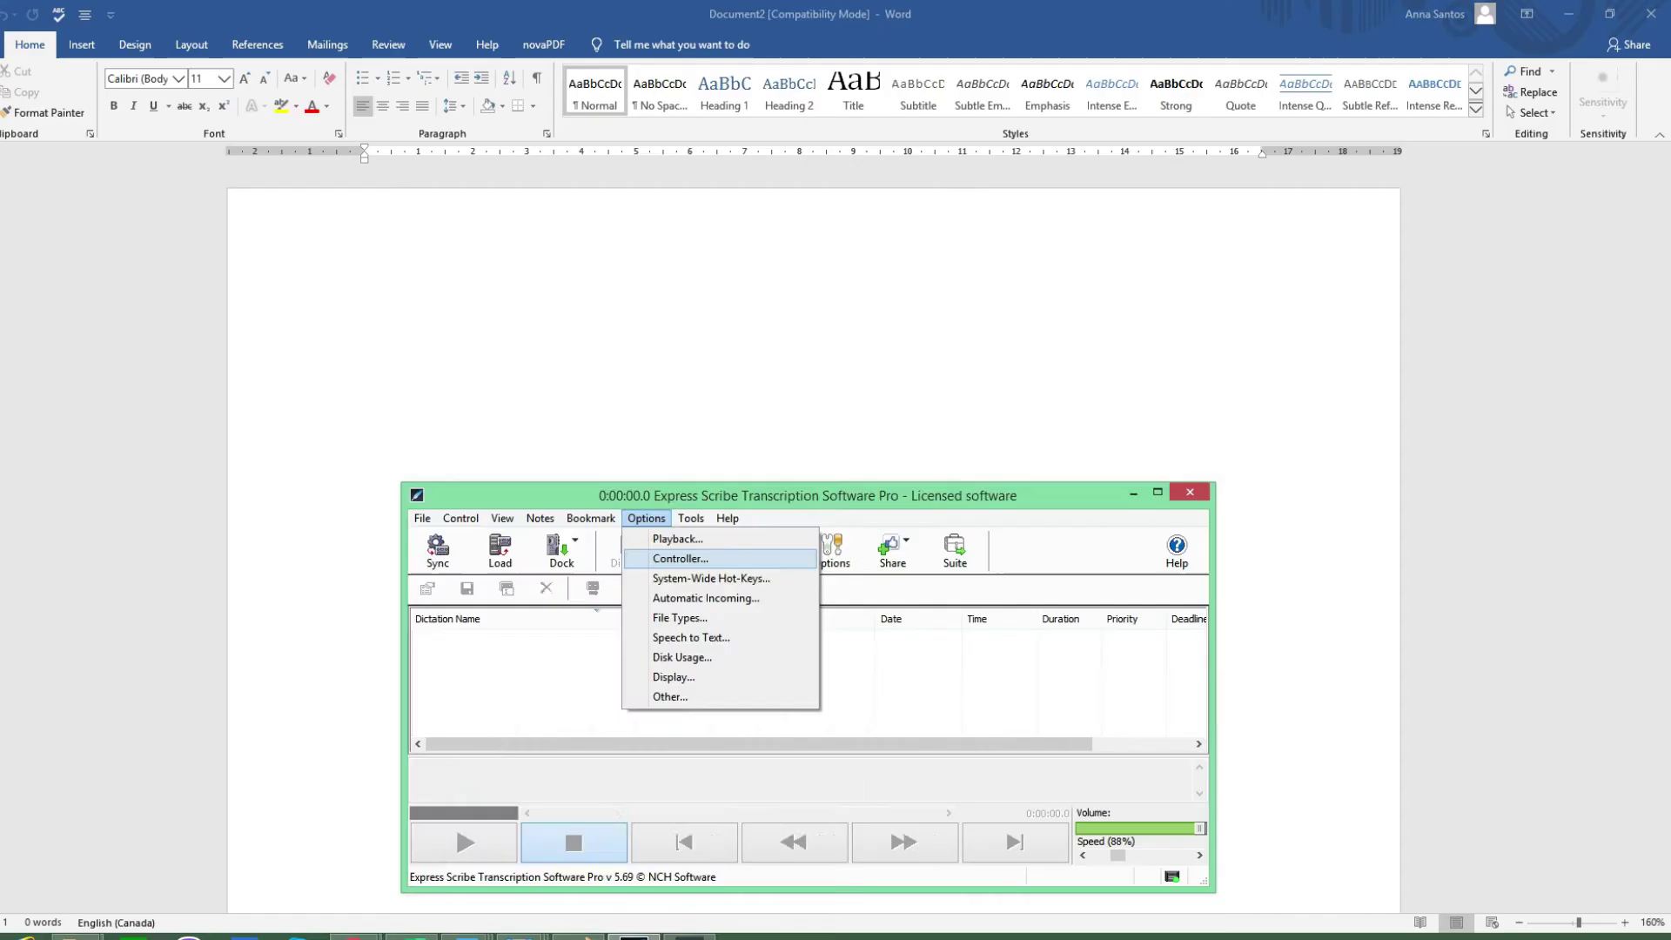
pyautogui.press('Return')
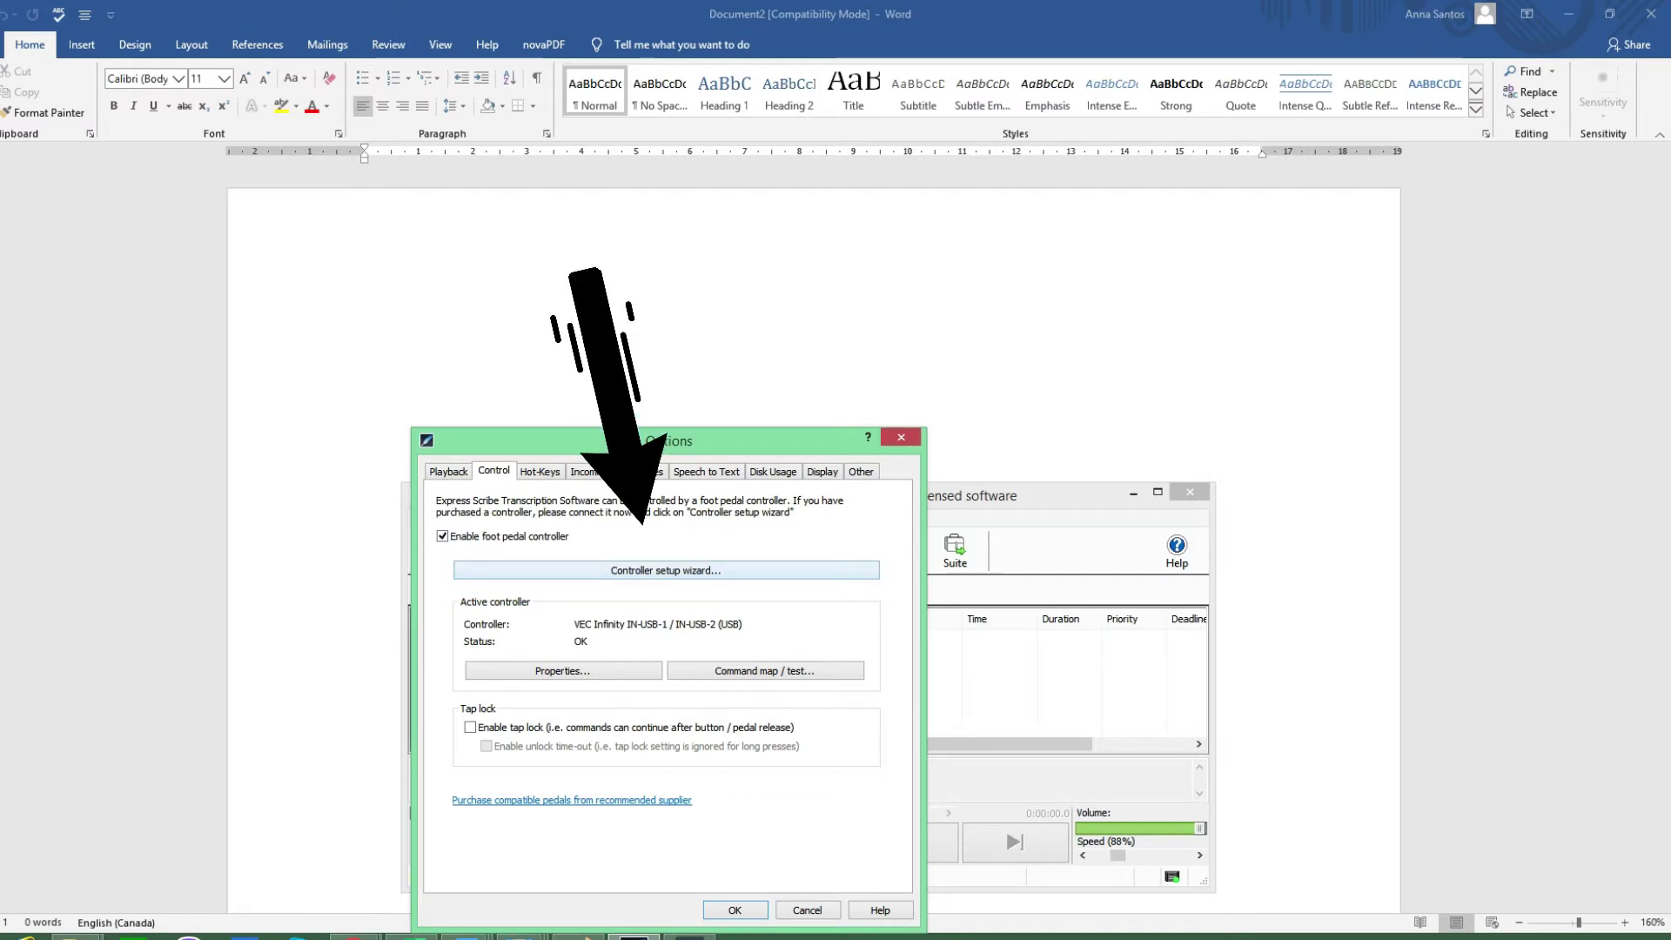
# Start the Controller Setup Wizard and select VEC Infinity IN-USB-1 / IN-USB-2 (USB) as controller.
pyautogui.press('Return')
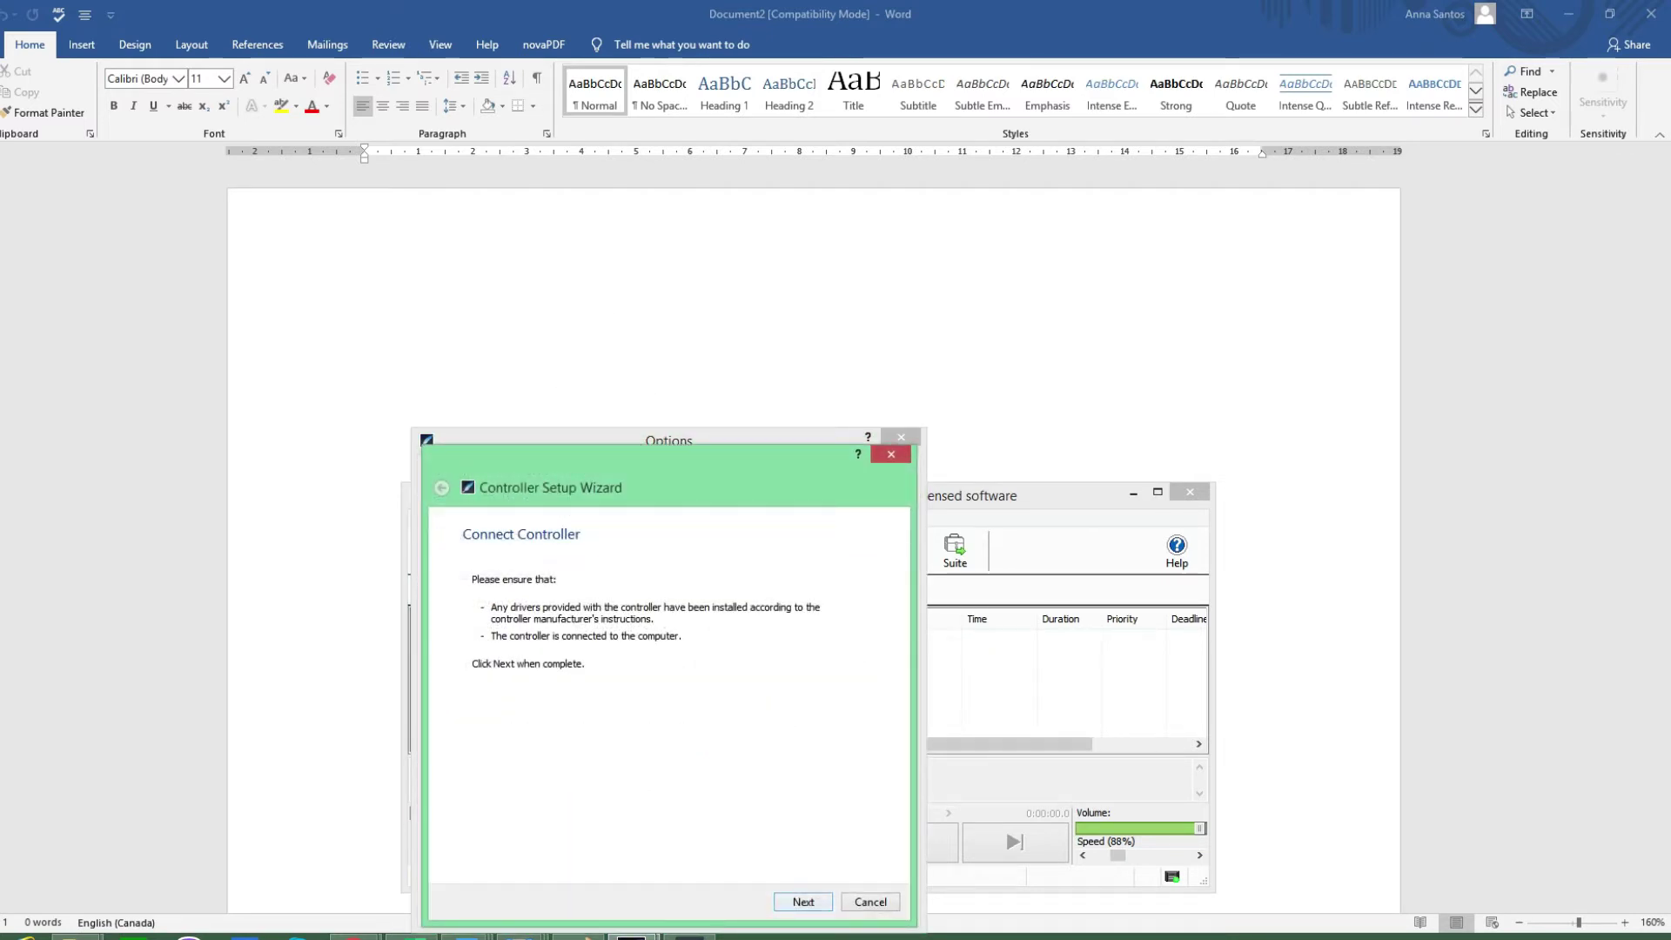
pyautogui.press('Return')
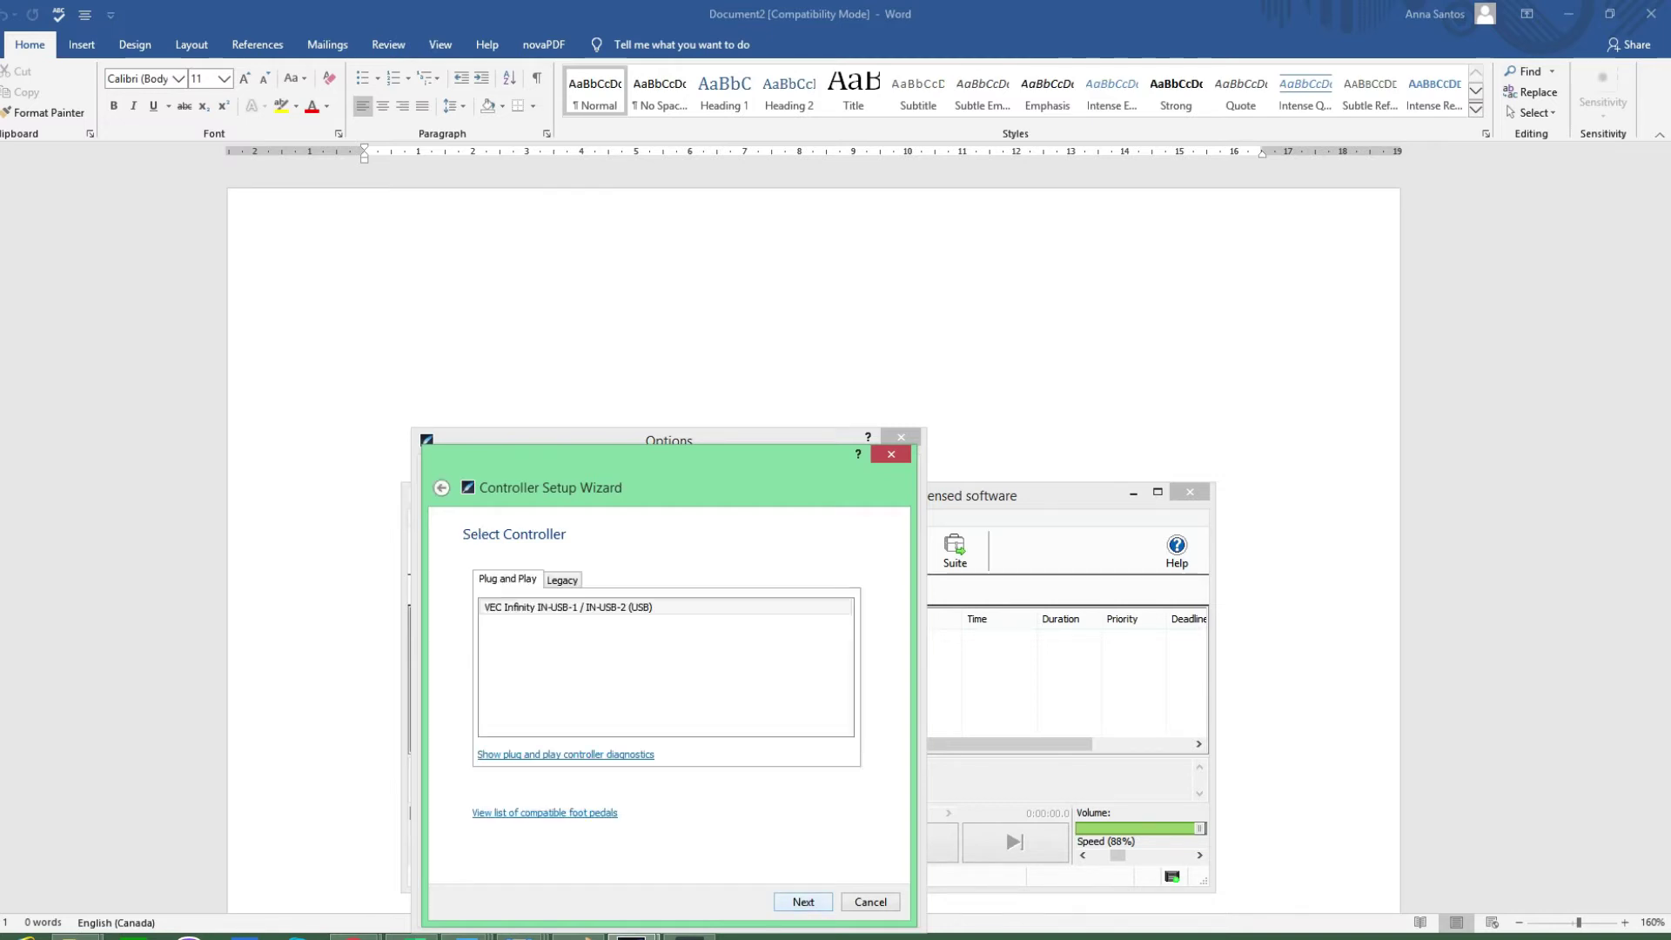
pyautogui.press('Tab')
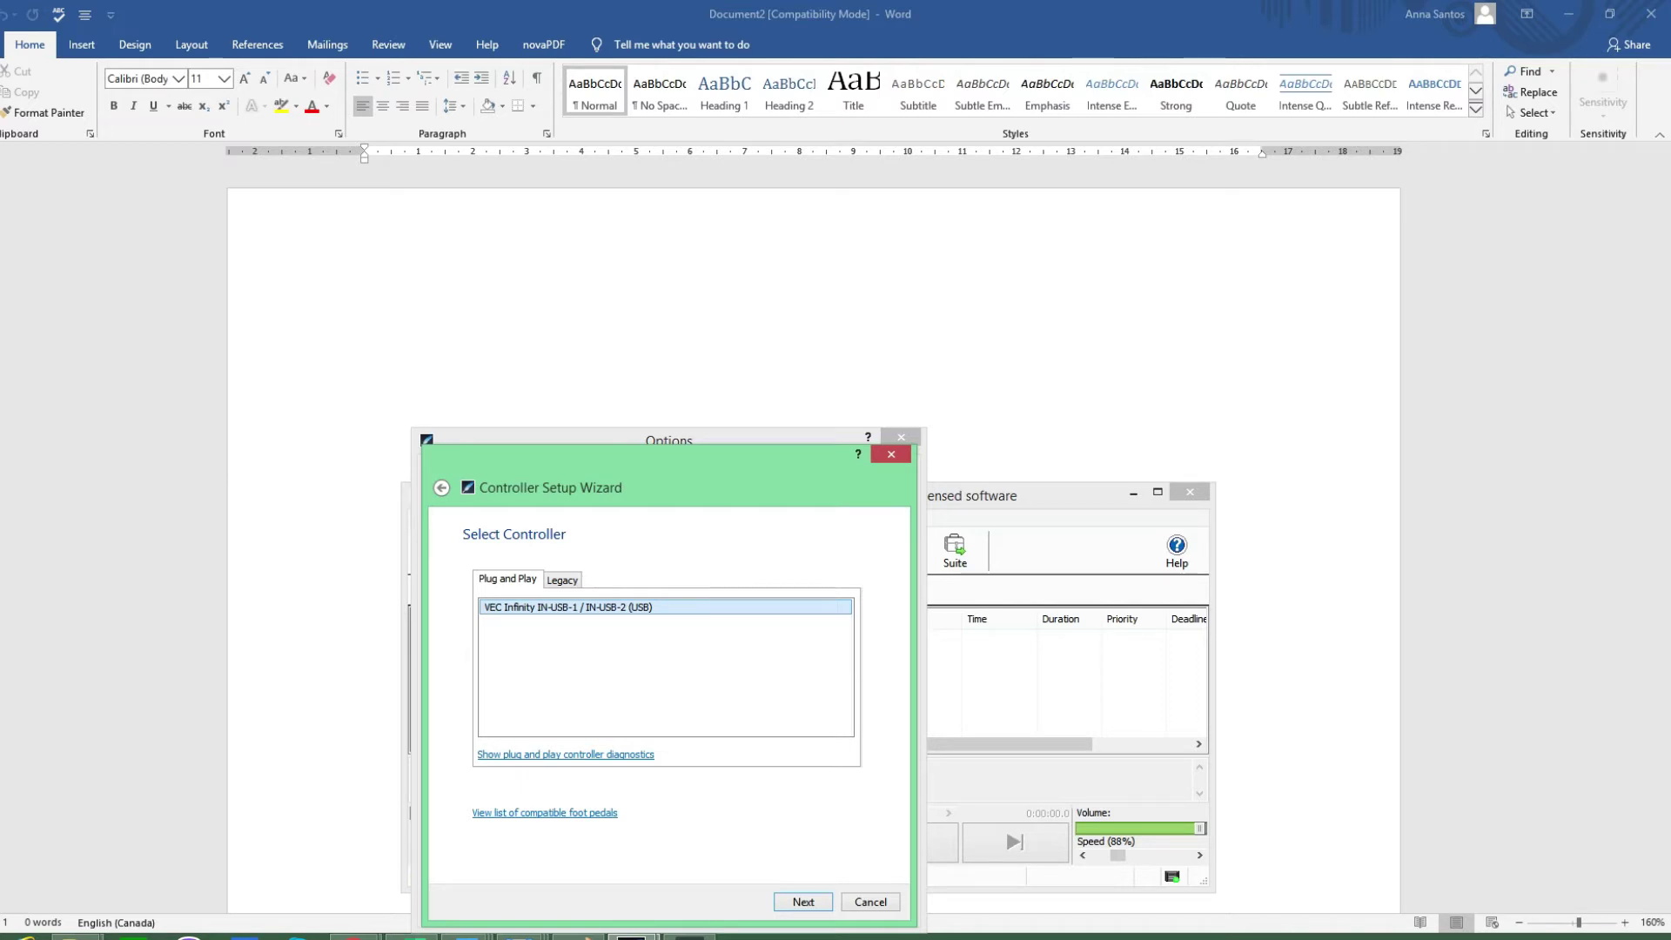
pyautogui.press('Tab')
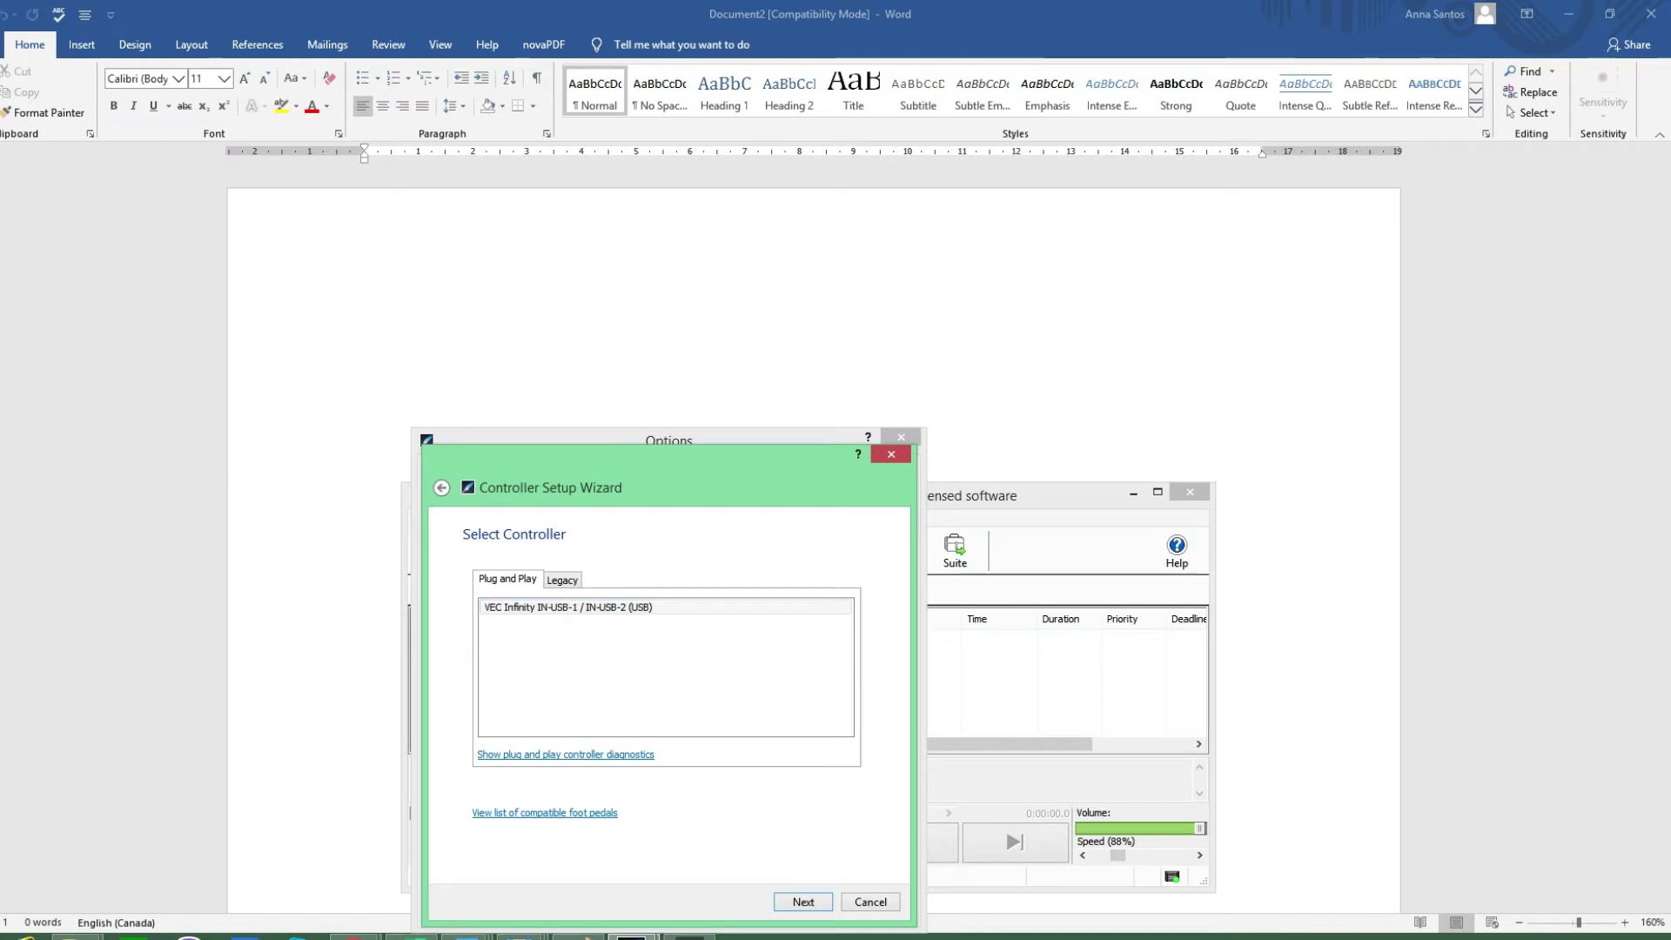
pyautogui.hotkey('shift', 'Tab')
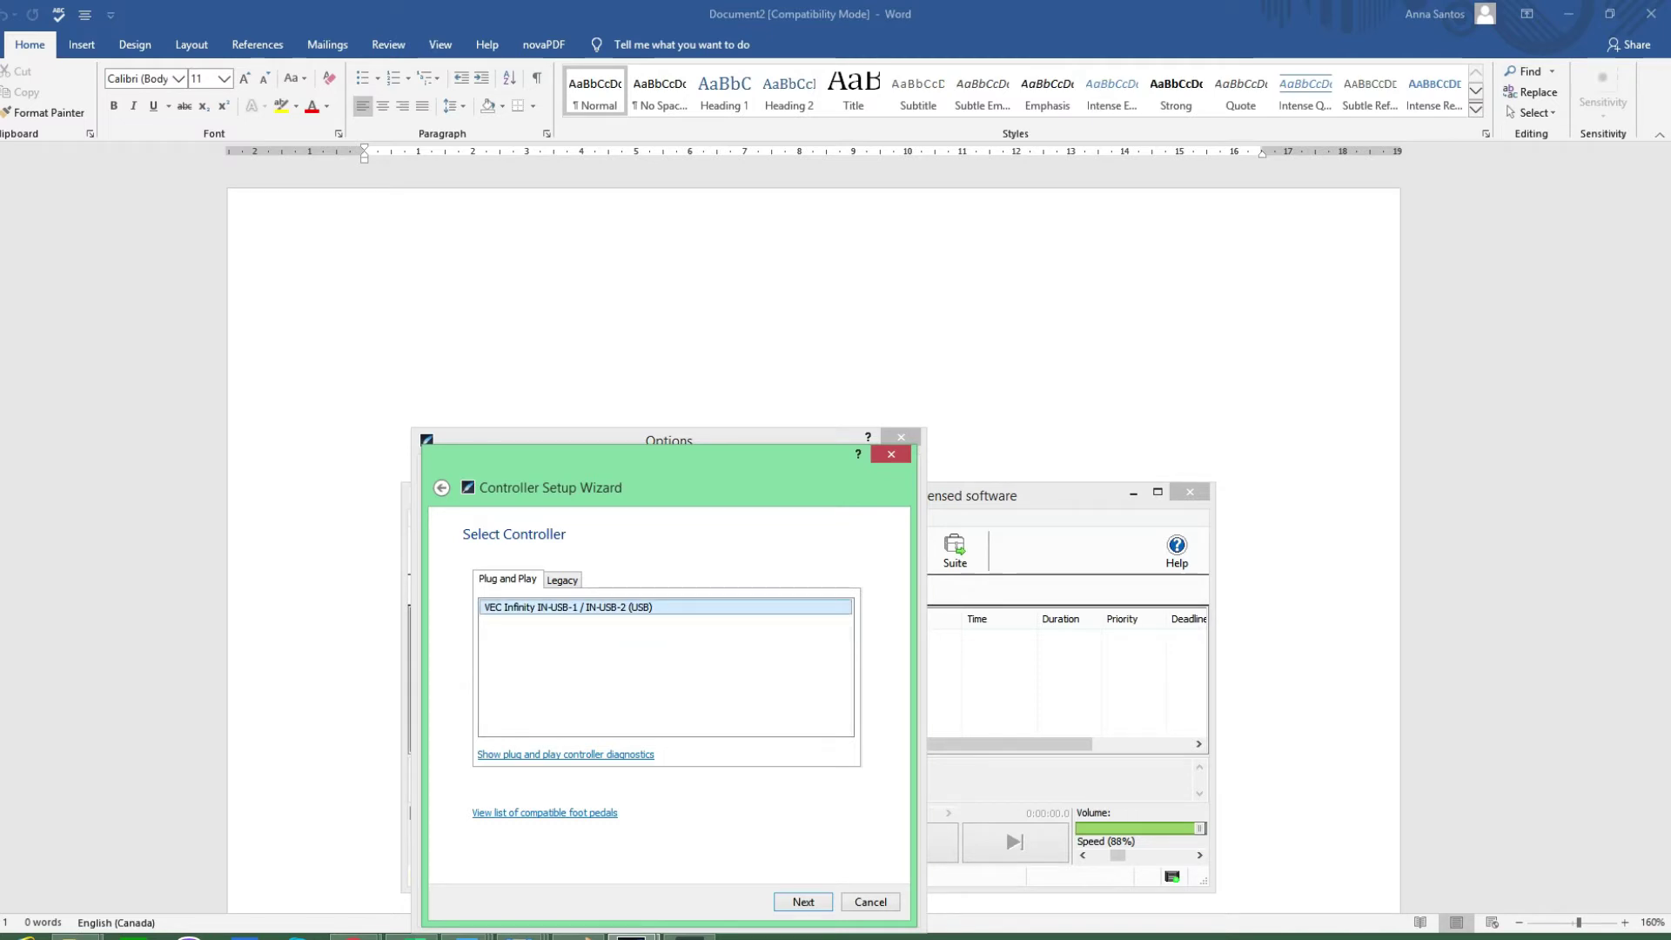
pyautogui.press('Tab')
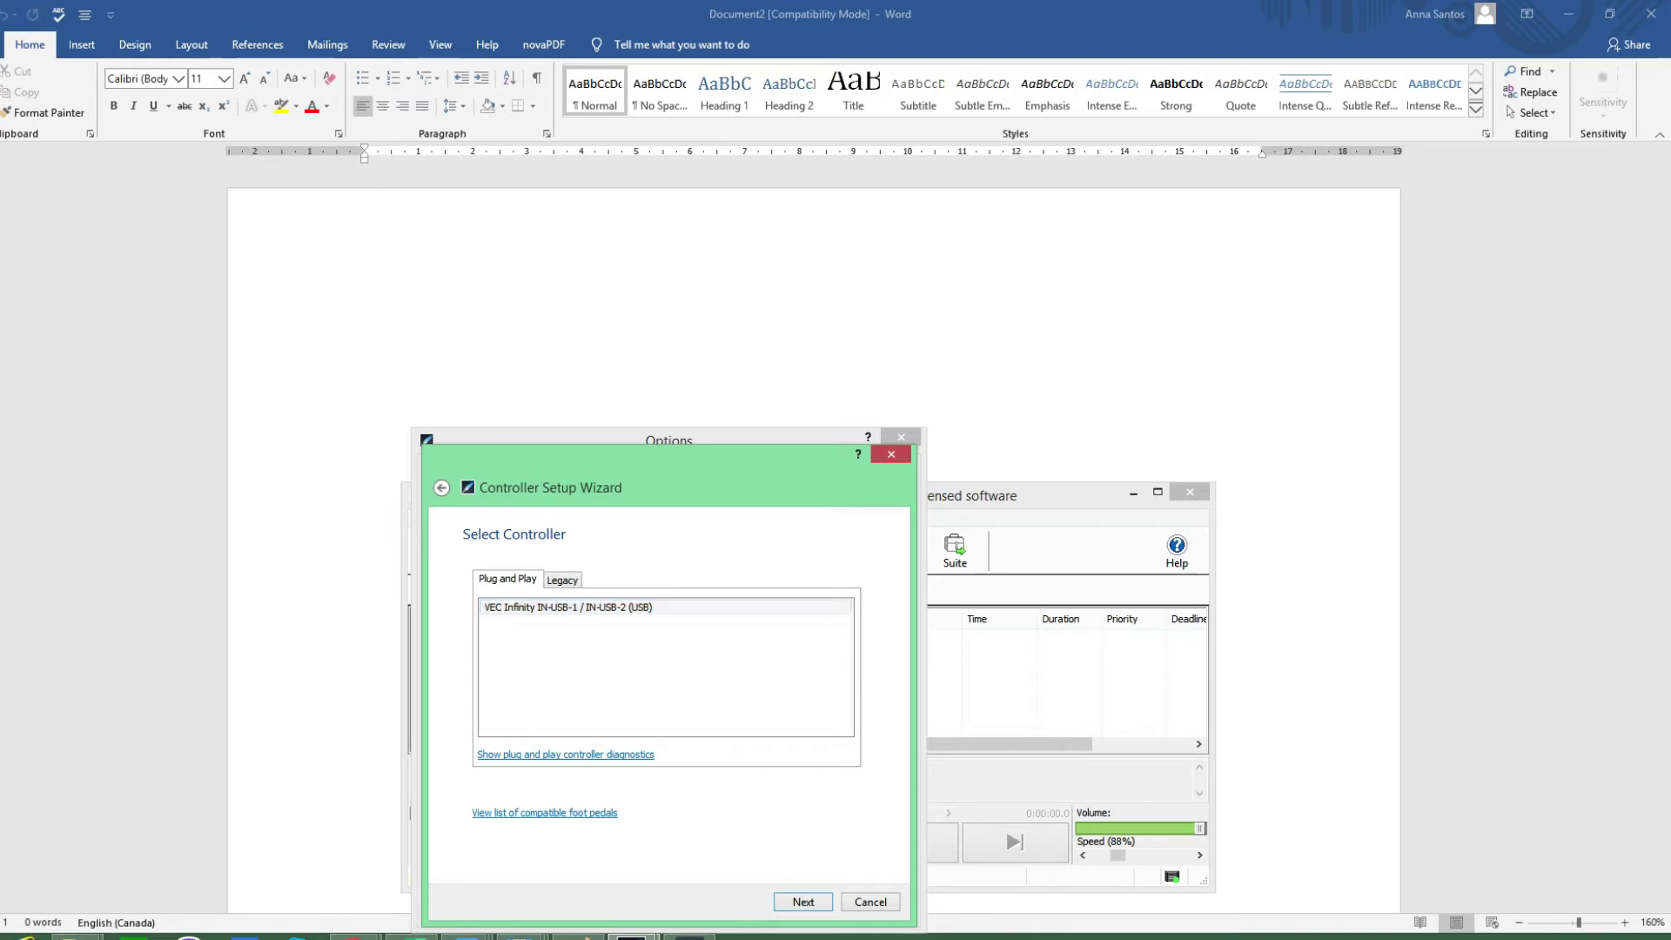
pyautogui.hotkey('shift', 'Tab')
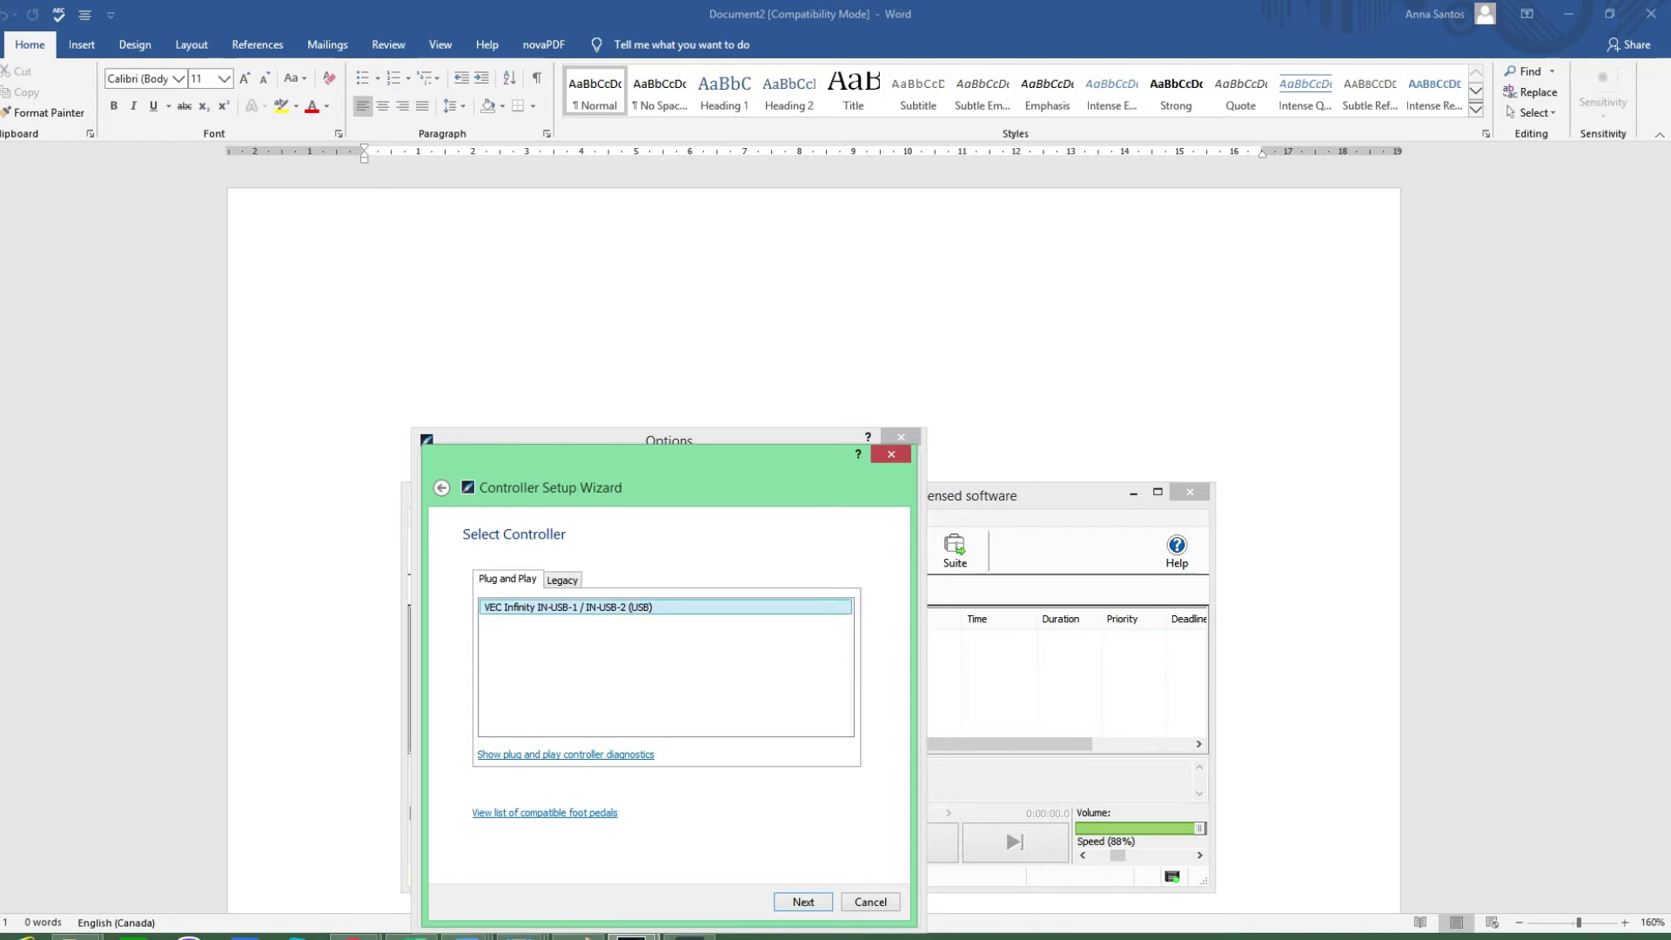
# Advance past Controller Properties to the Command Map showing left Fast forward, middle Play, right Rewind.
pyautogui.press('Return')
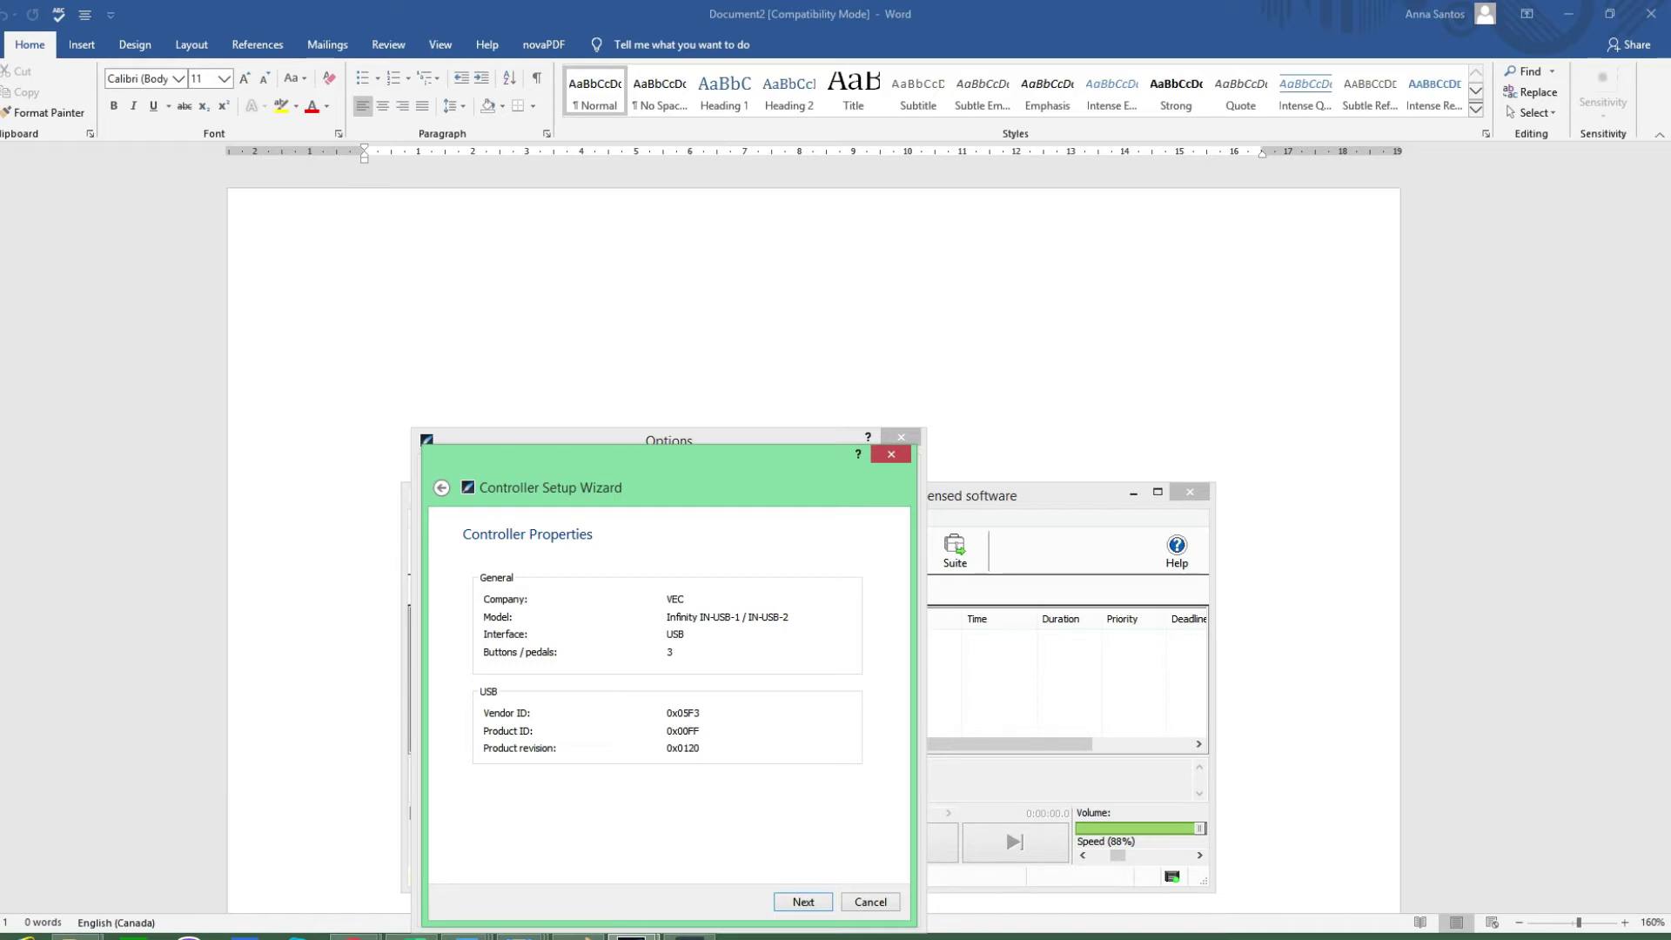
pyautogui.press('Return')
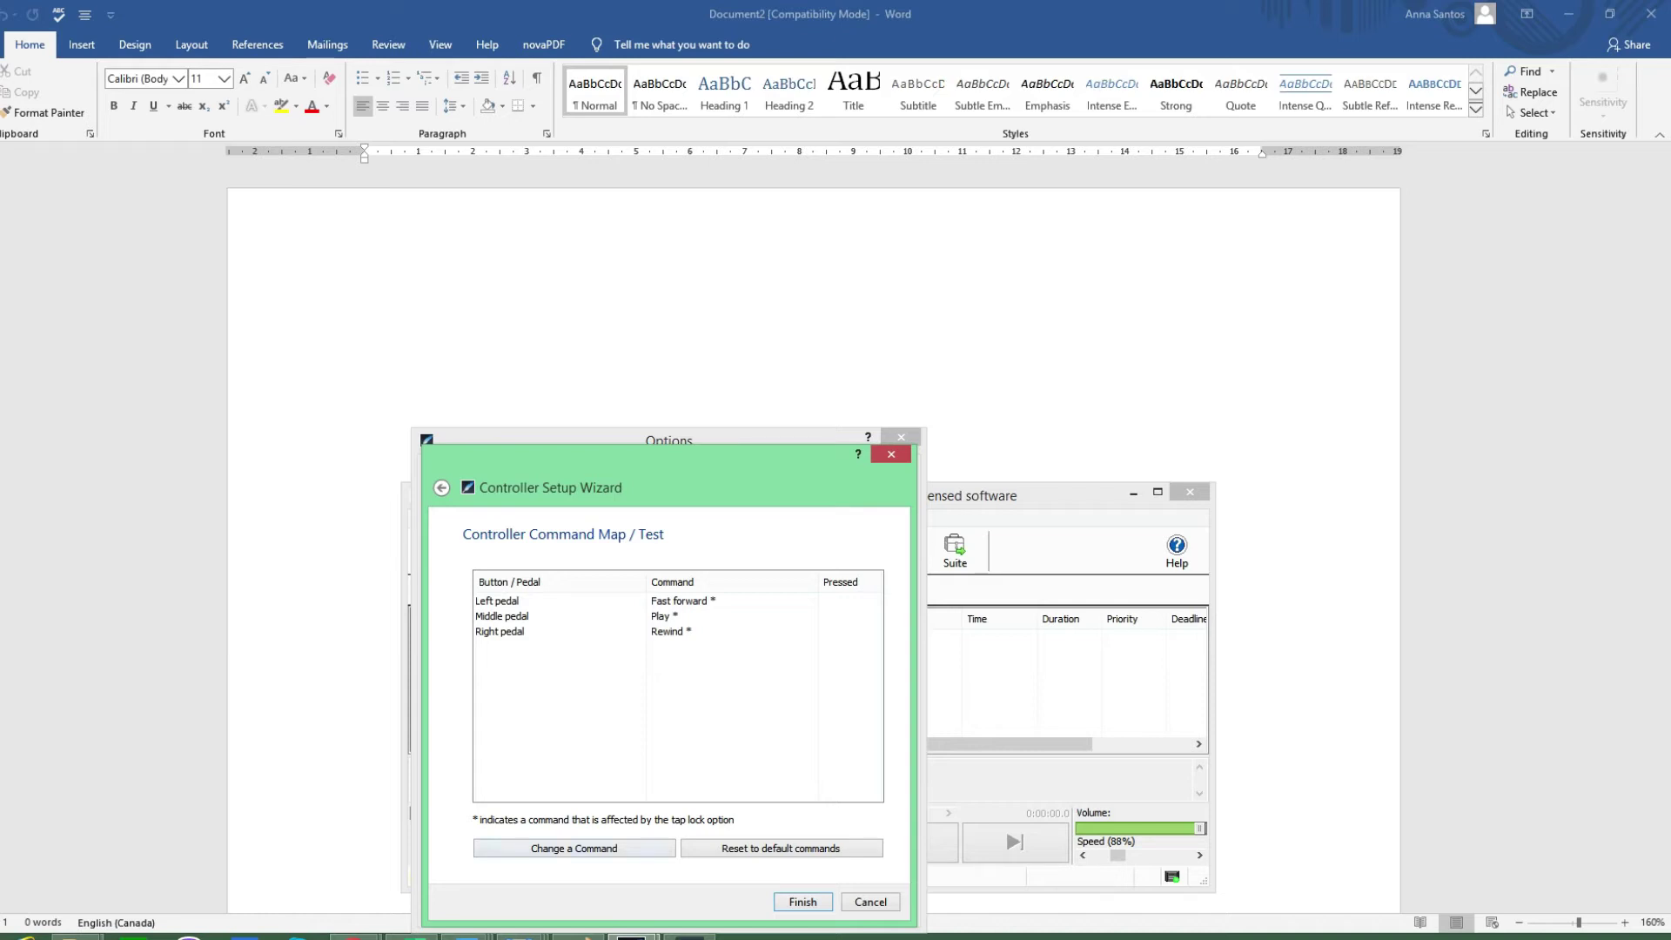
# Bring up the Change Command dialog for the left pedal, currently set to Fast forward.
pyautogui.press('Return')
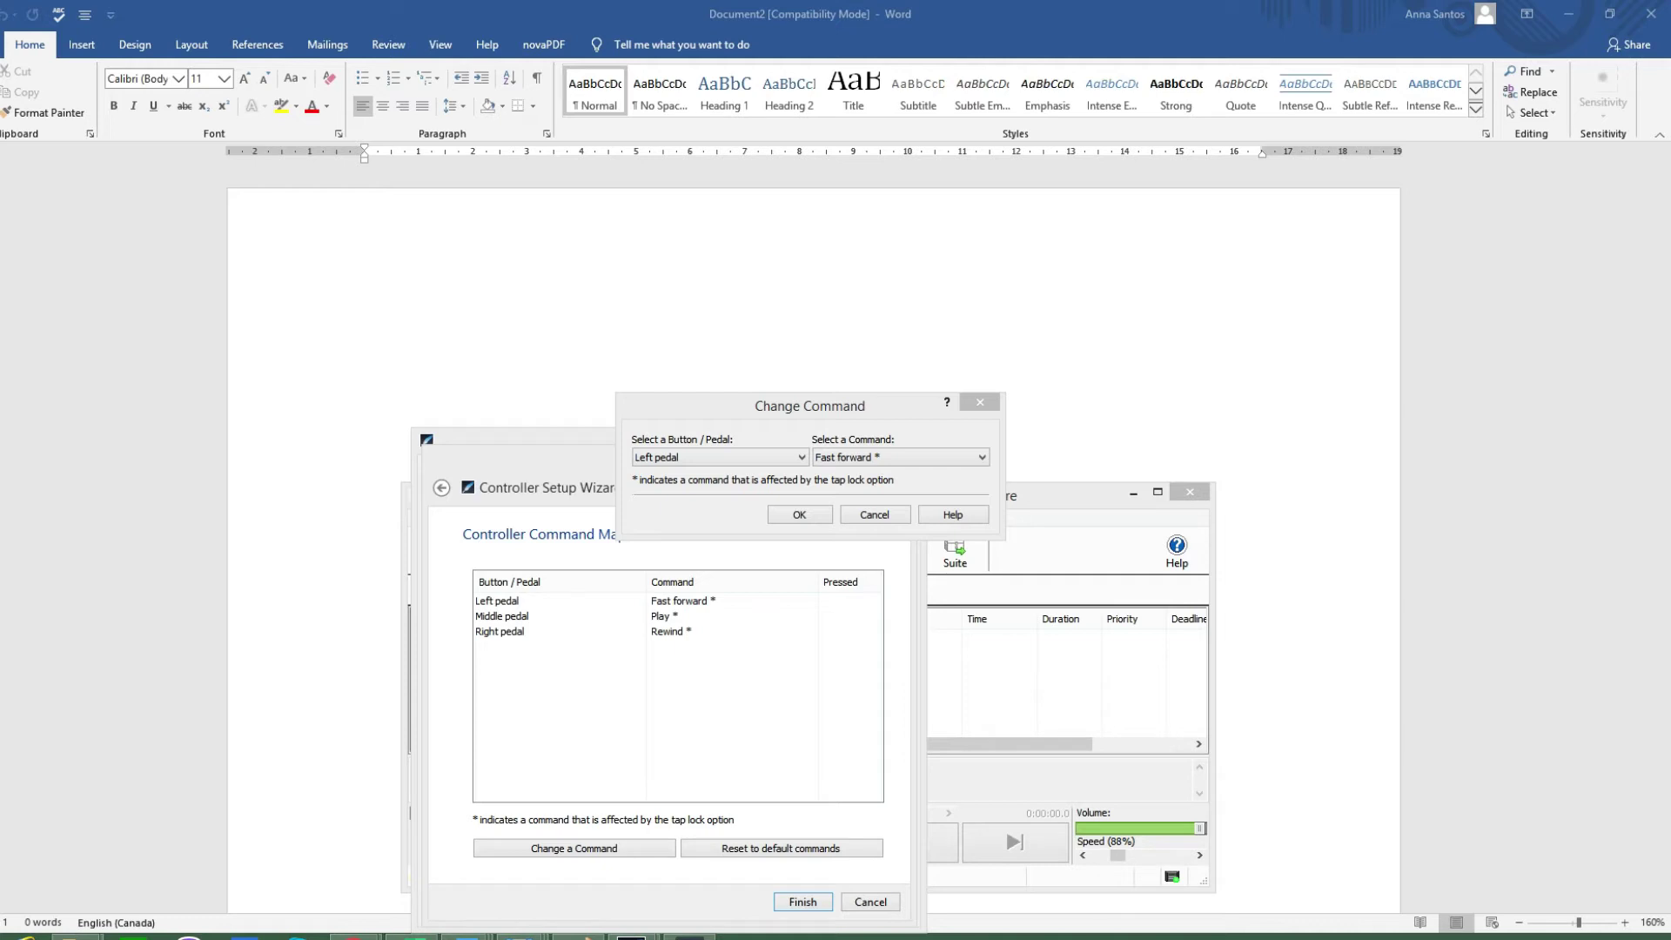
pyautogui.click(901, 457)
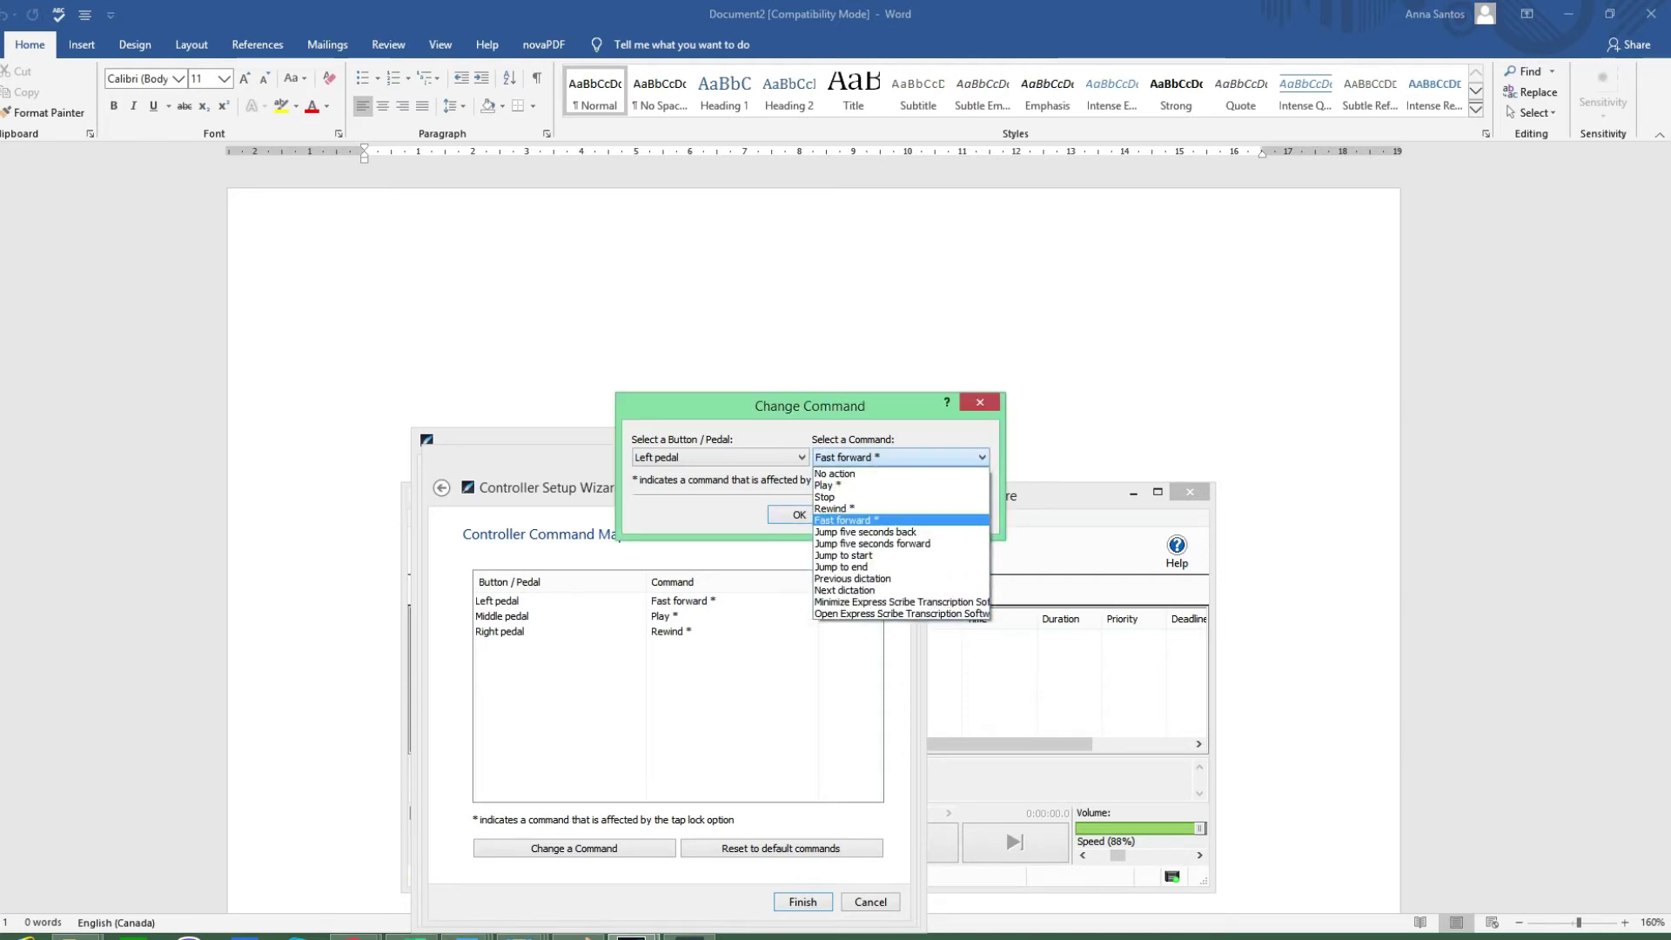
pyautogui.click(845, 519)
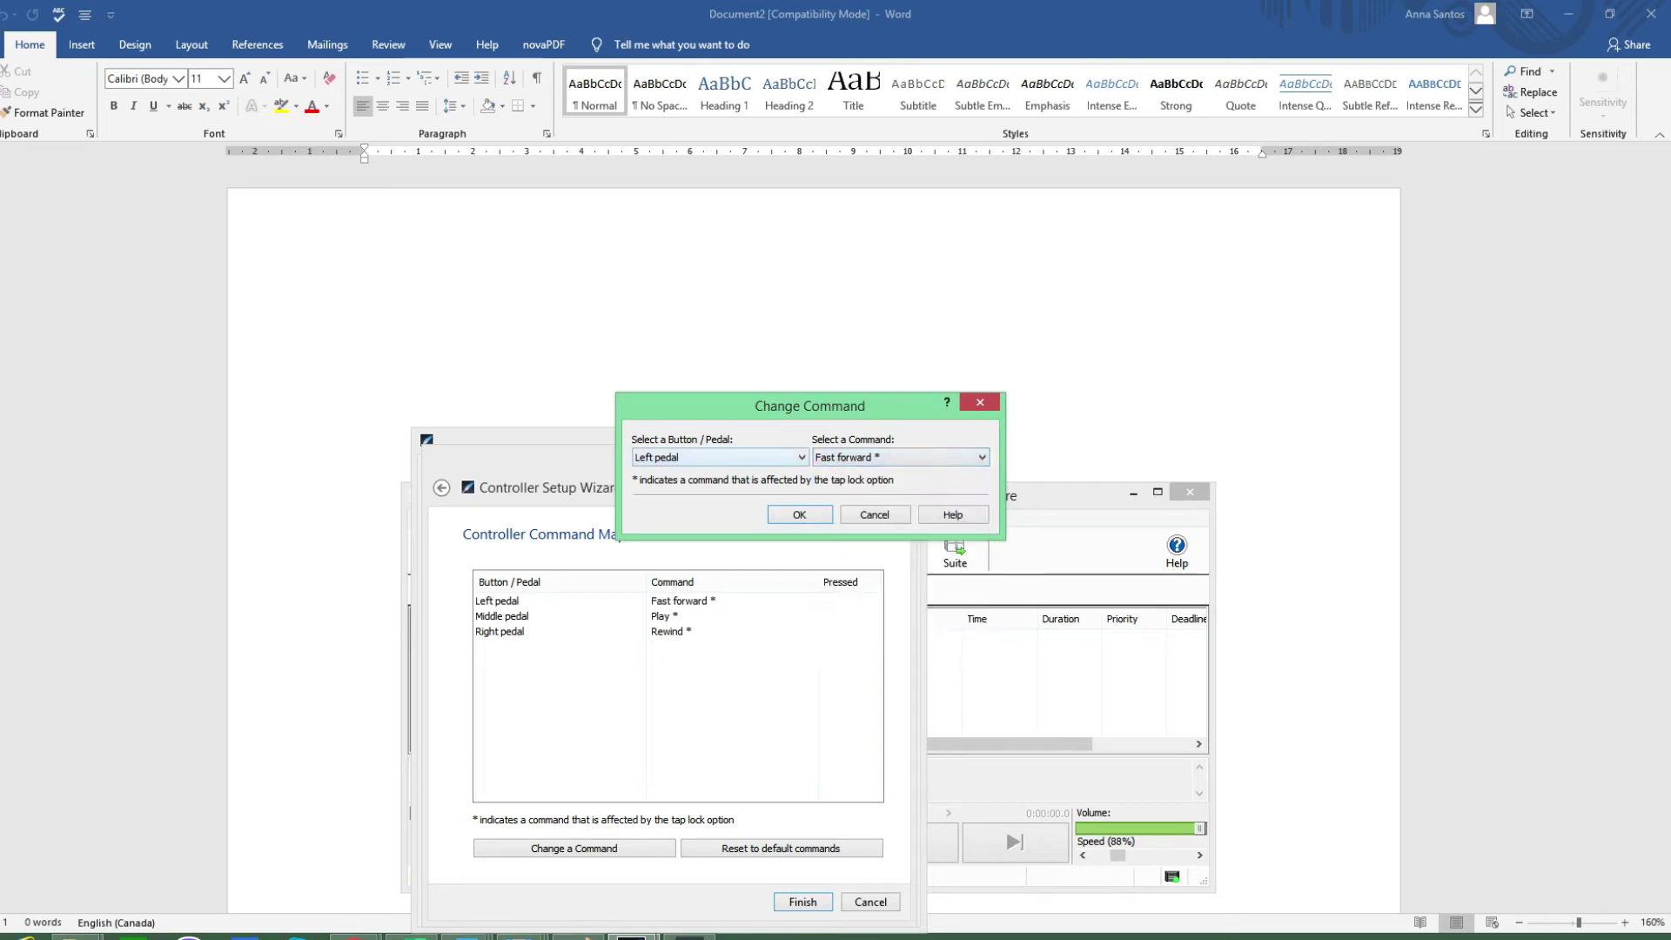
pyautogui.click(718, 457)
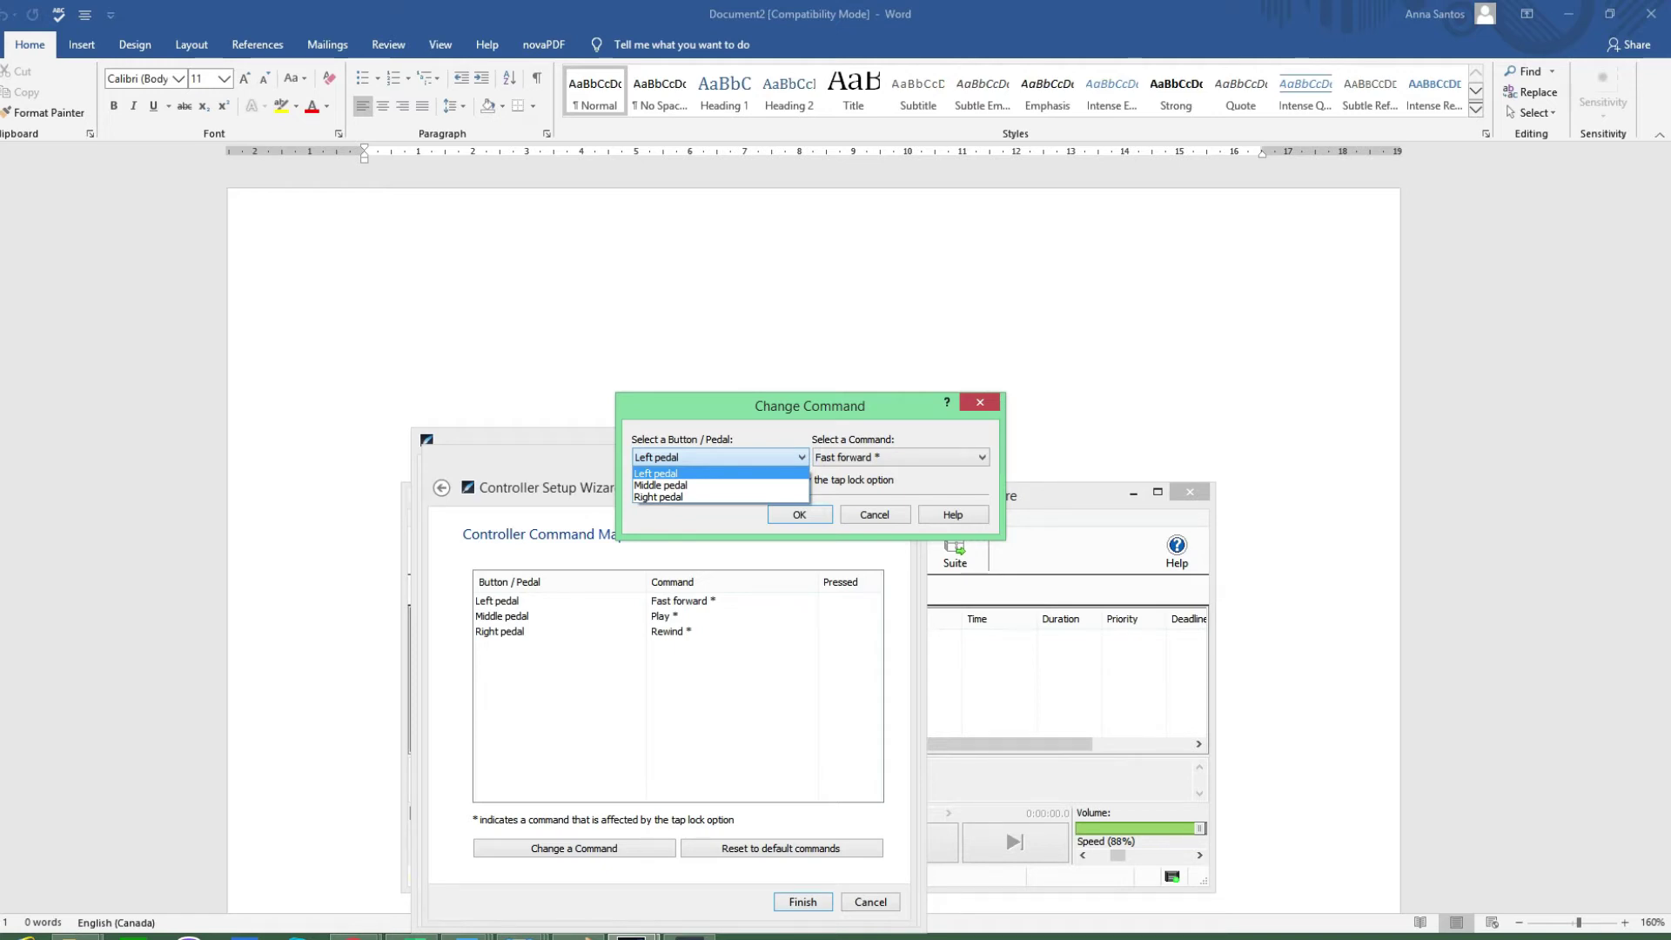
pyautogui.press('Return')
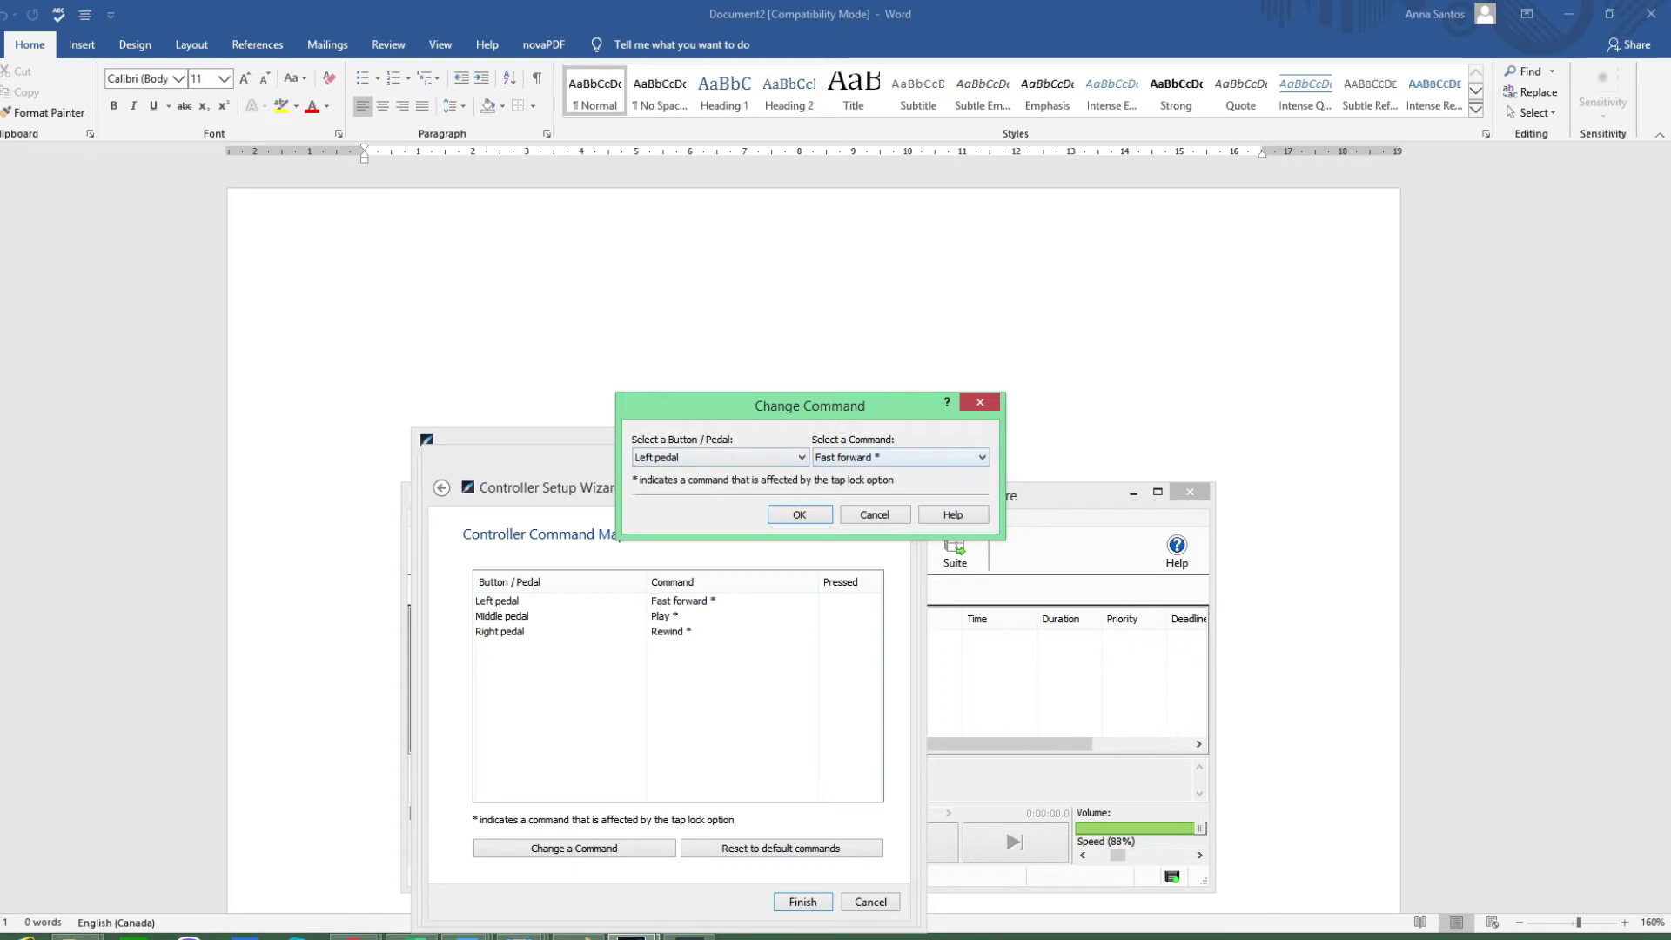
pyautogui.press('Tab')
pyautogui.hotkey('alt', 'Down')
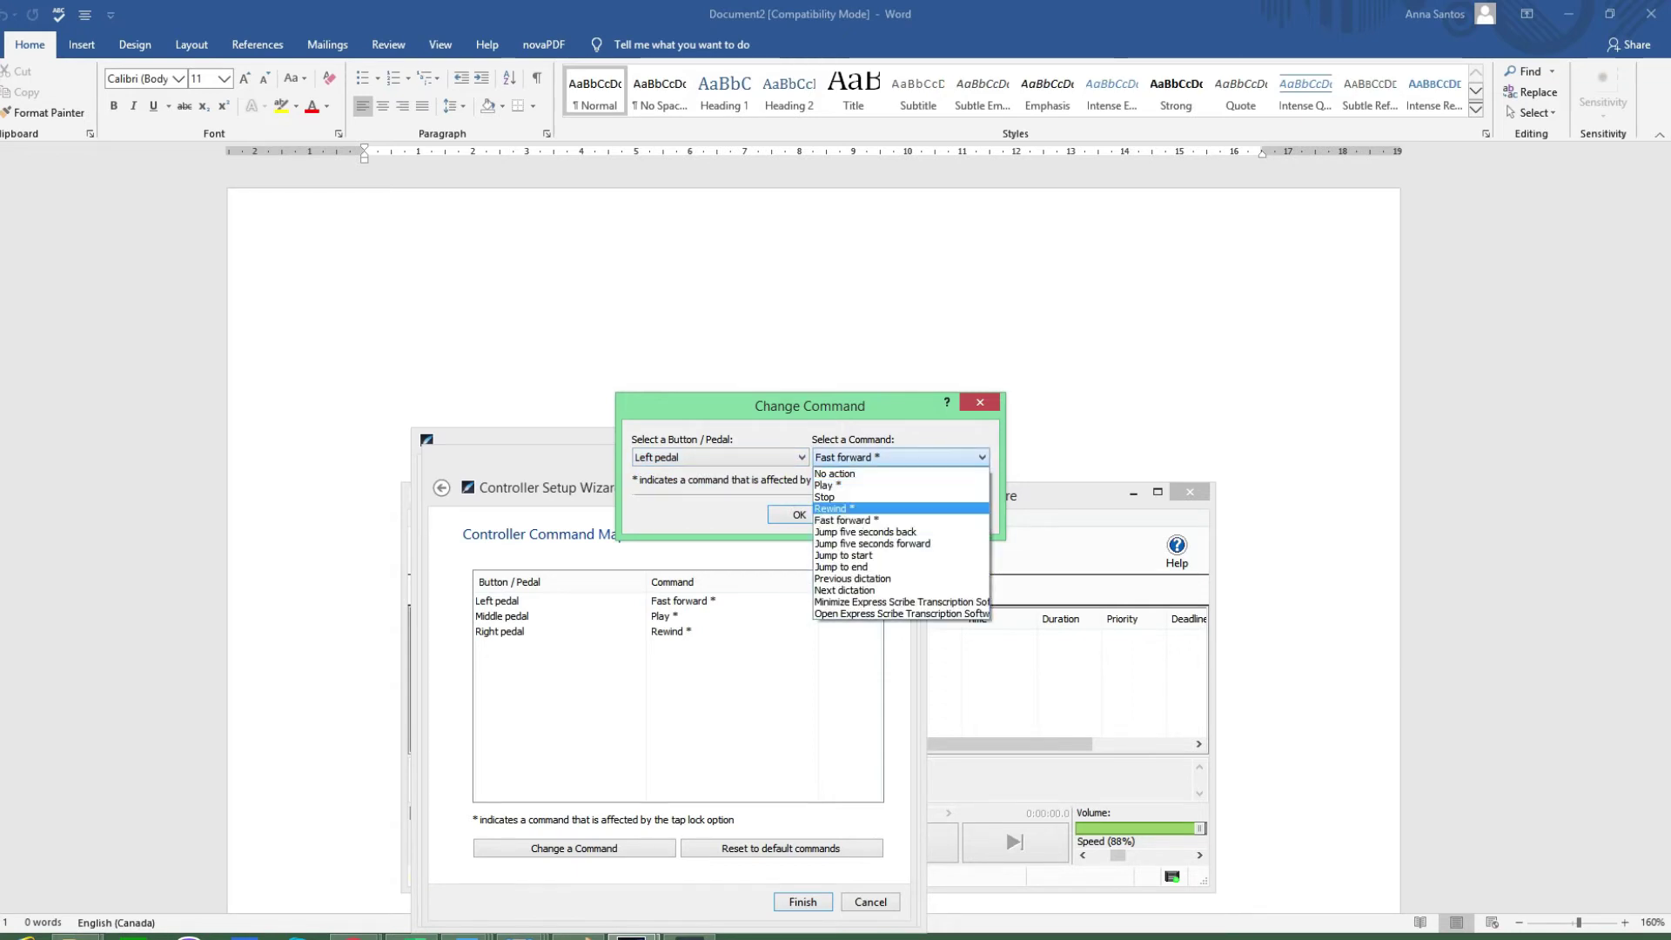
pyautogui.press('Return')
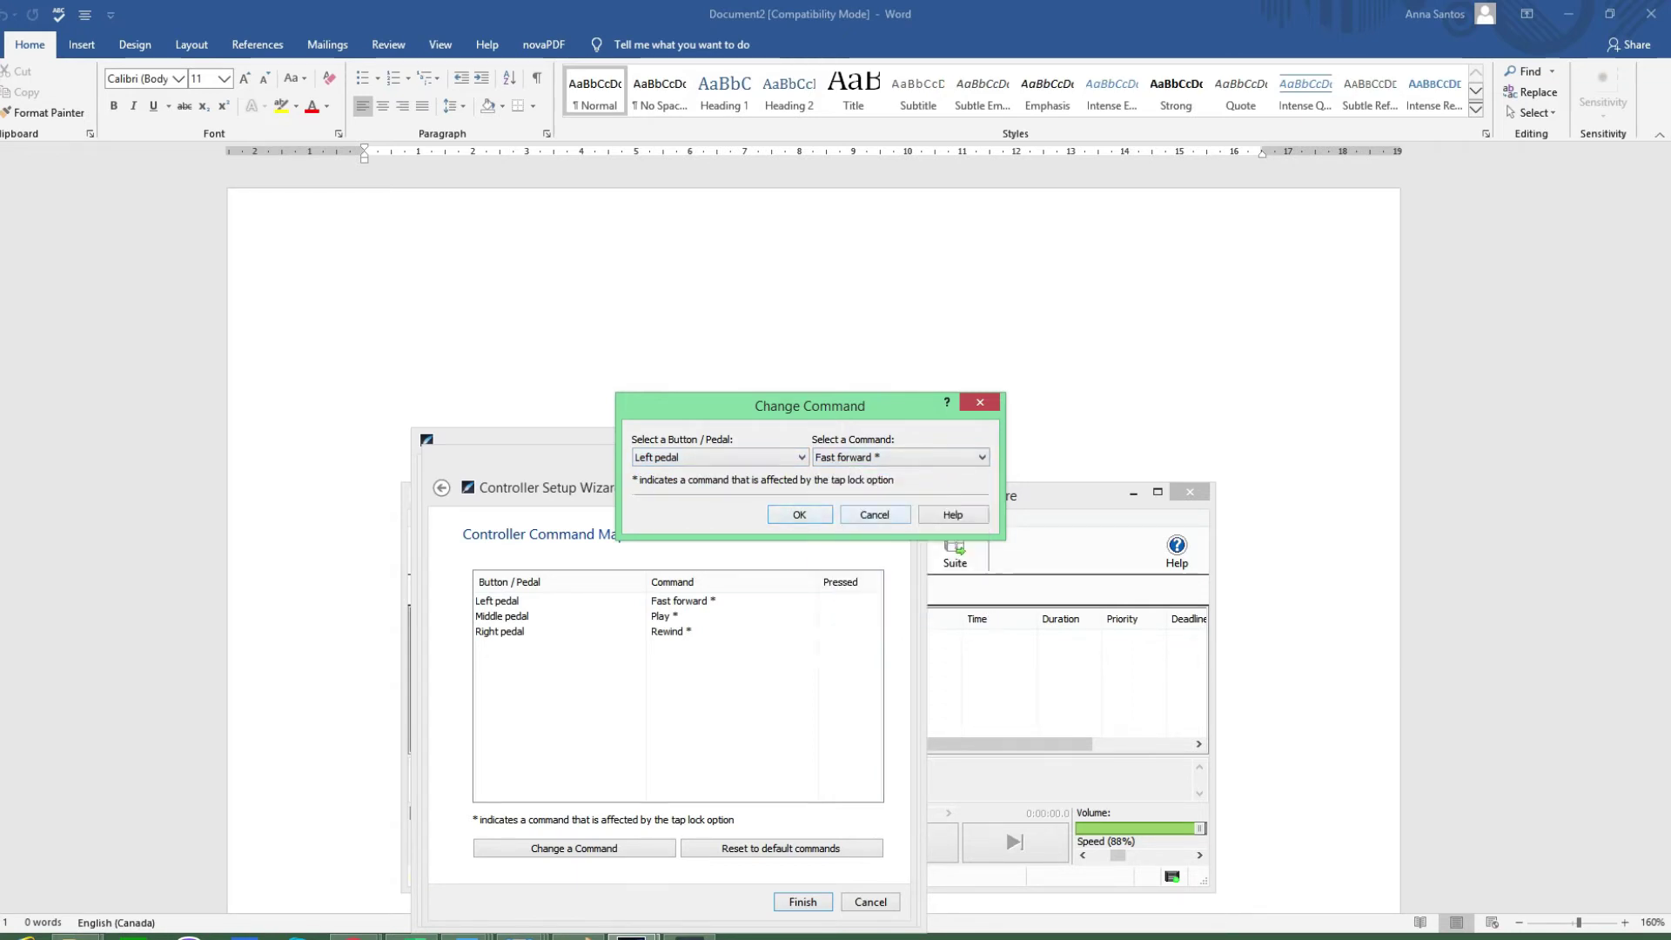
pyautogui.press('Return')
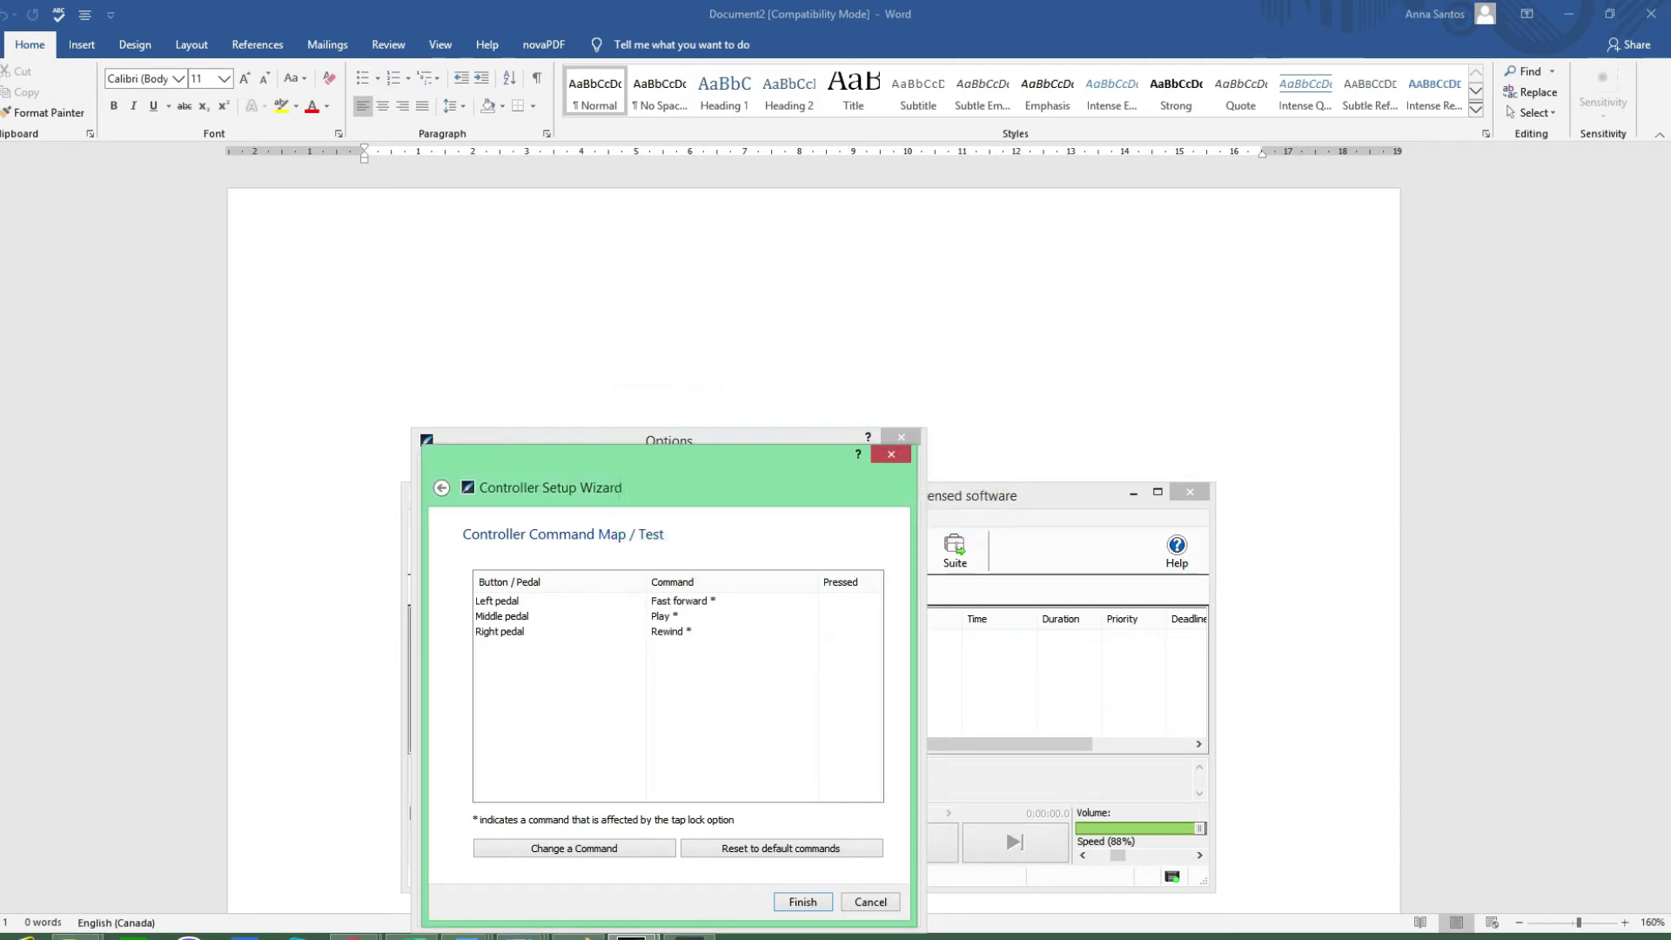
pyautogui.click(502, 615)
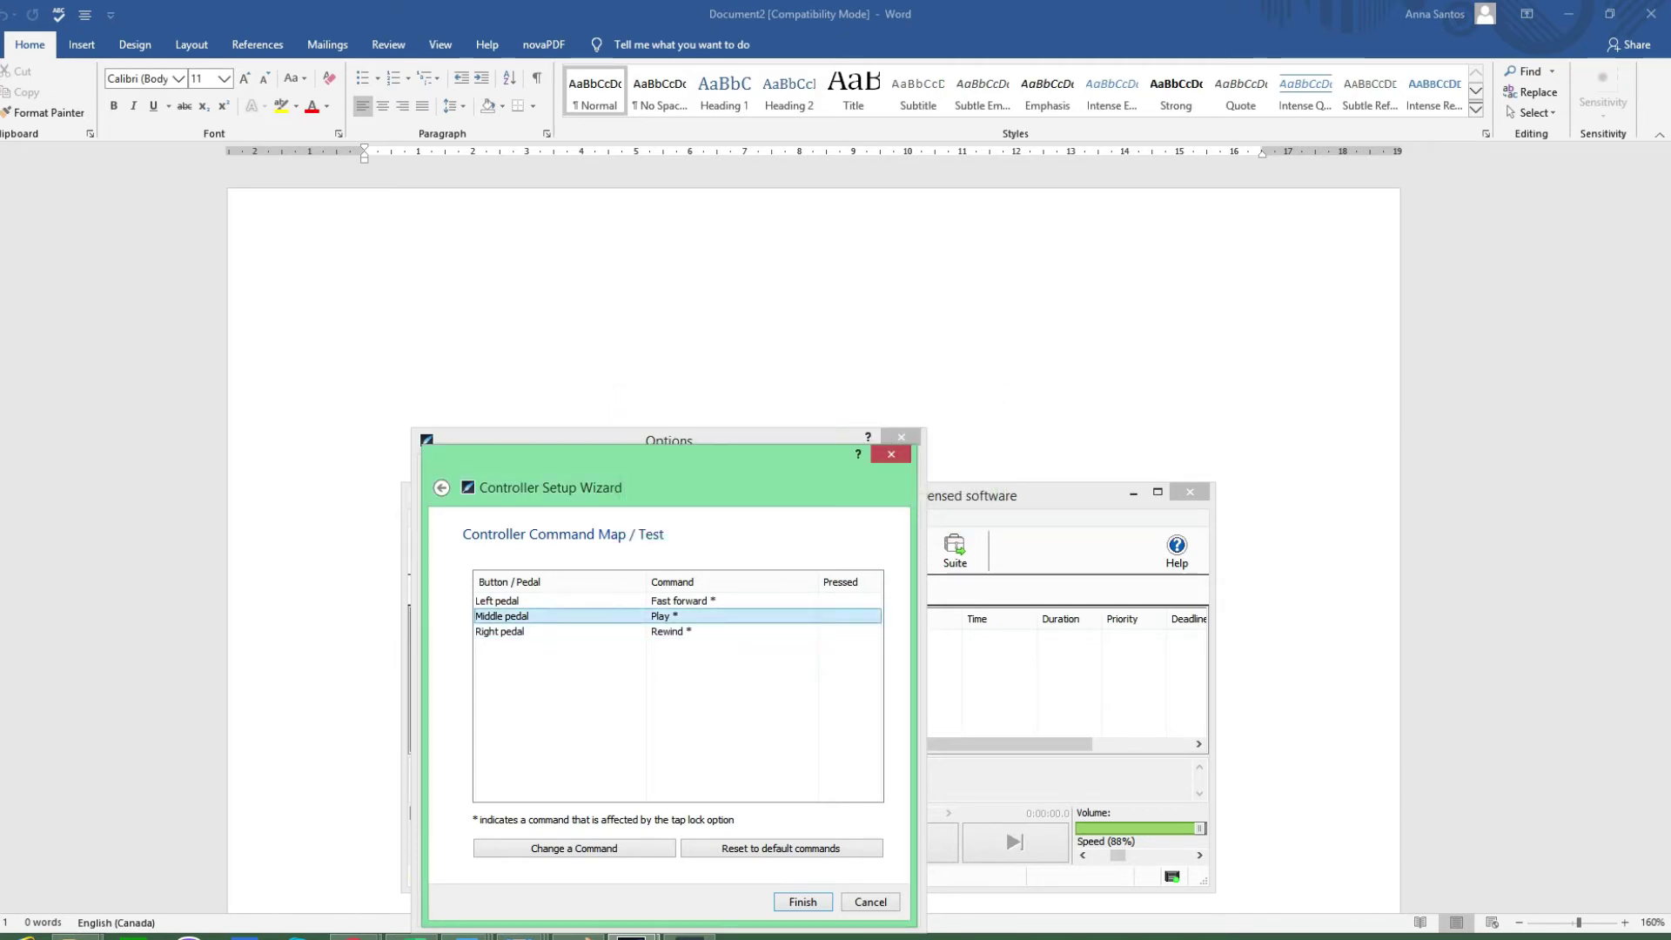
pyautogui.click(575, 847)
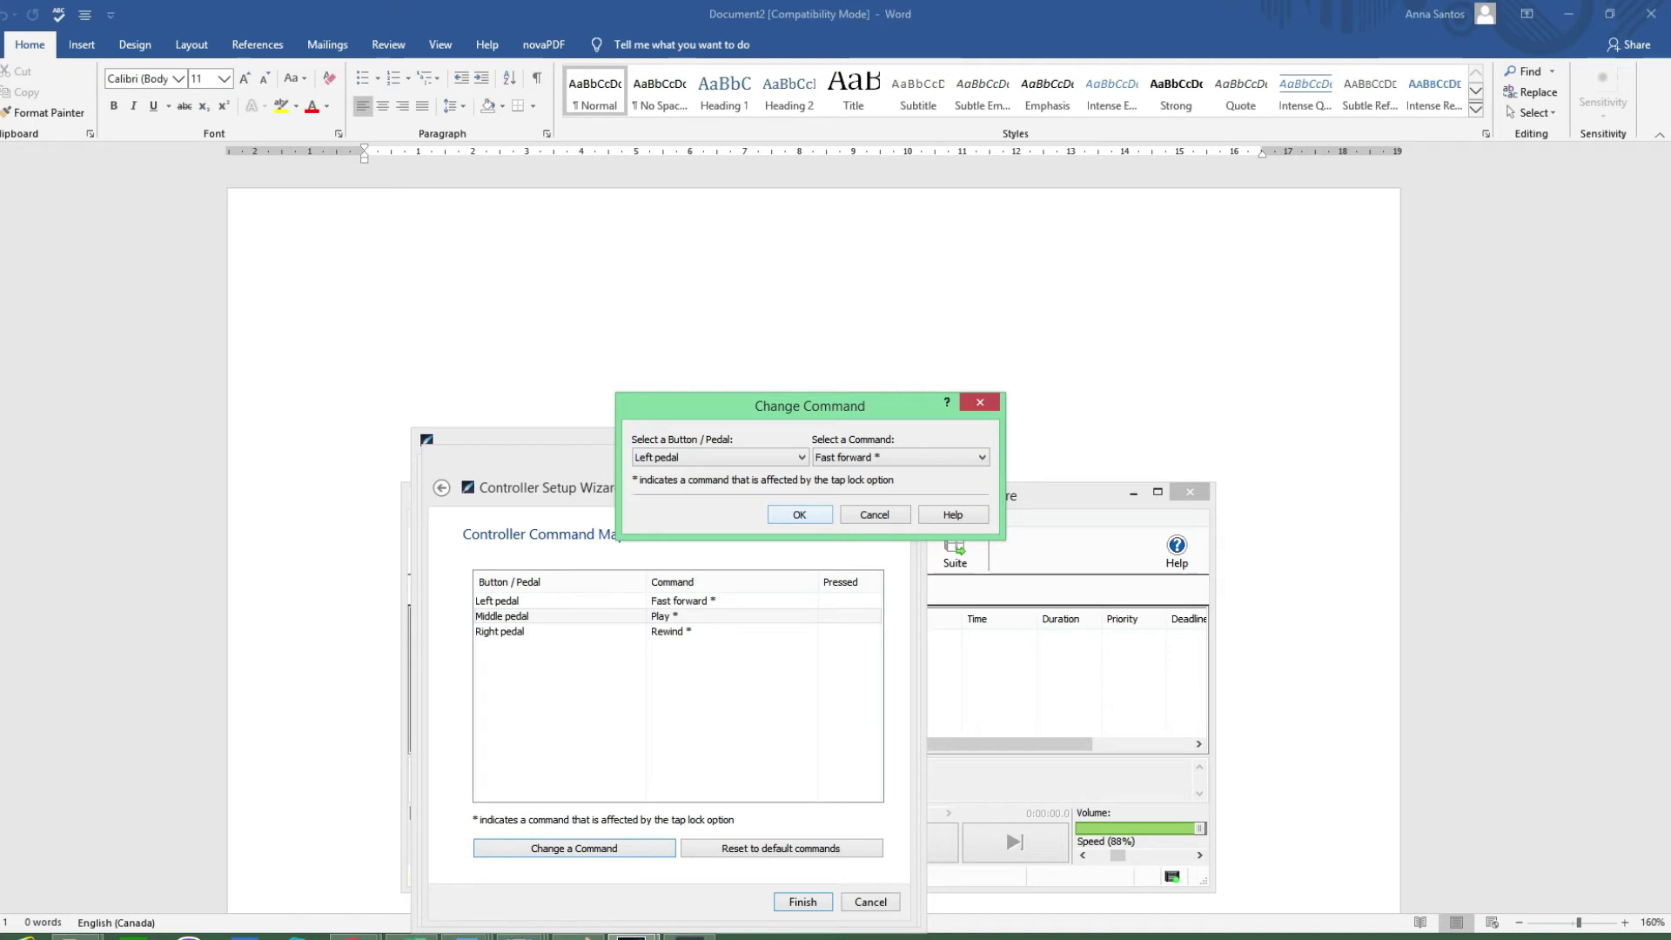
pyautogui.hotkey('alt', 'Down')
pyautogui.press('Down')
pyautogui.press('Return')
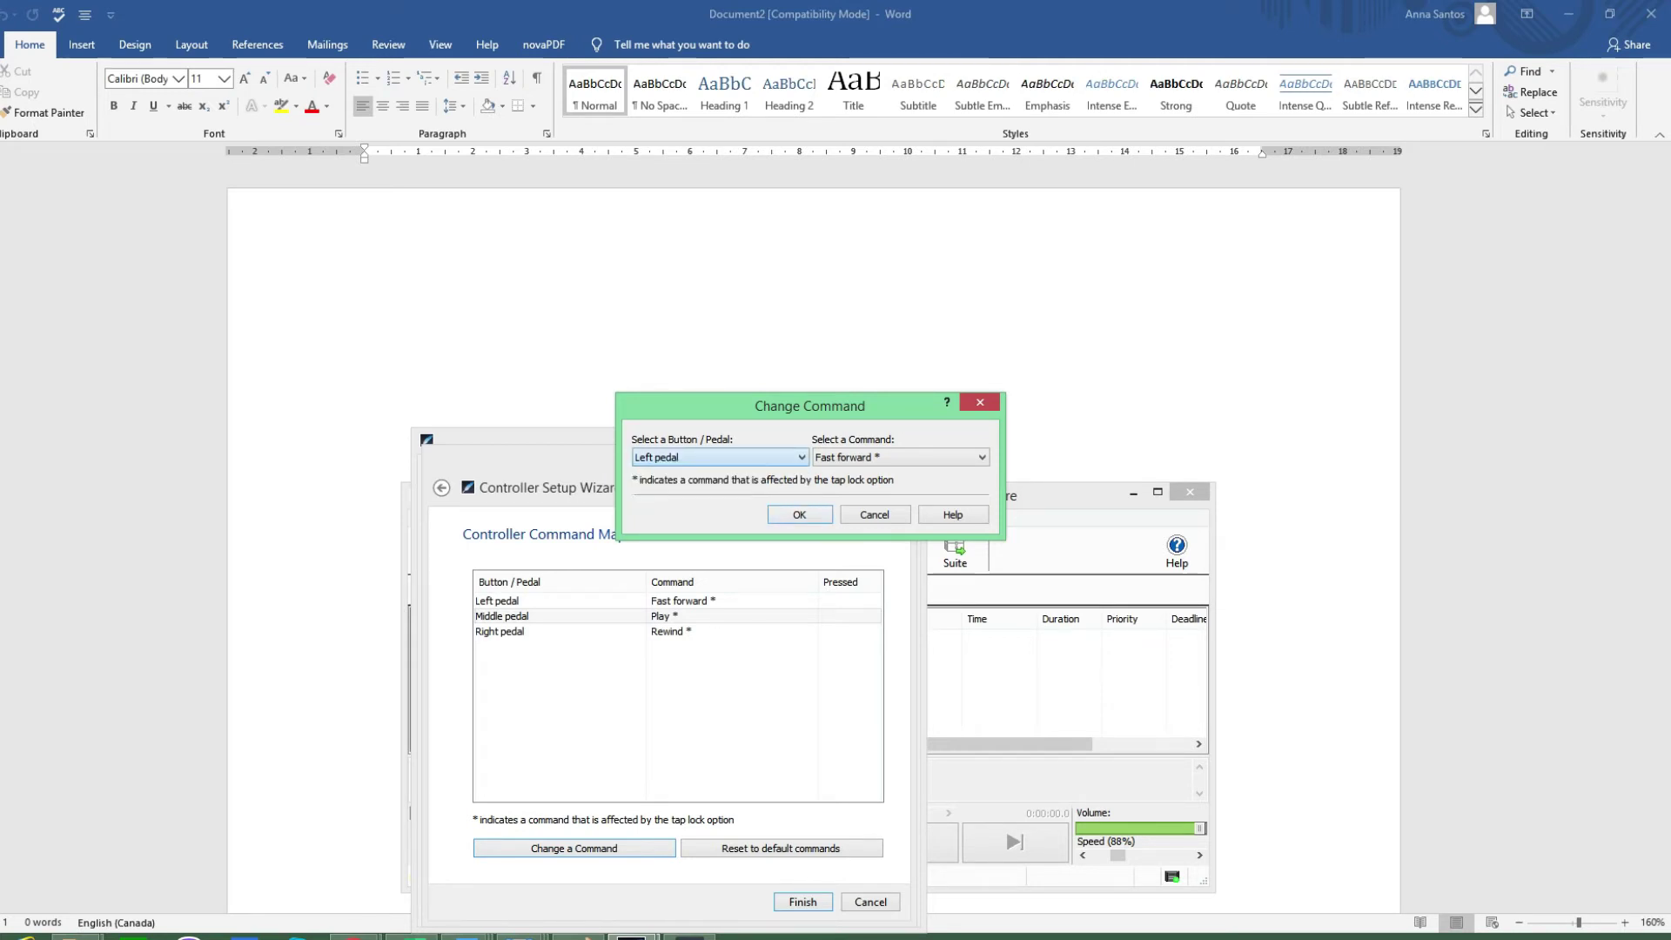
pyautogui.hotkey('alt', 'Down')
pyautogui.press('Down')
pyautogui.press('Up')
pyautogui.press('Return')
pyautogui.press('Return')
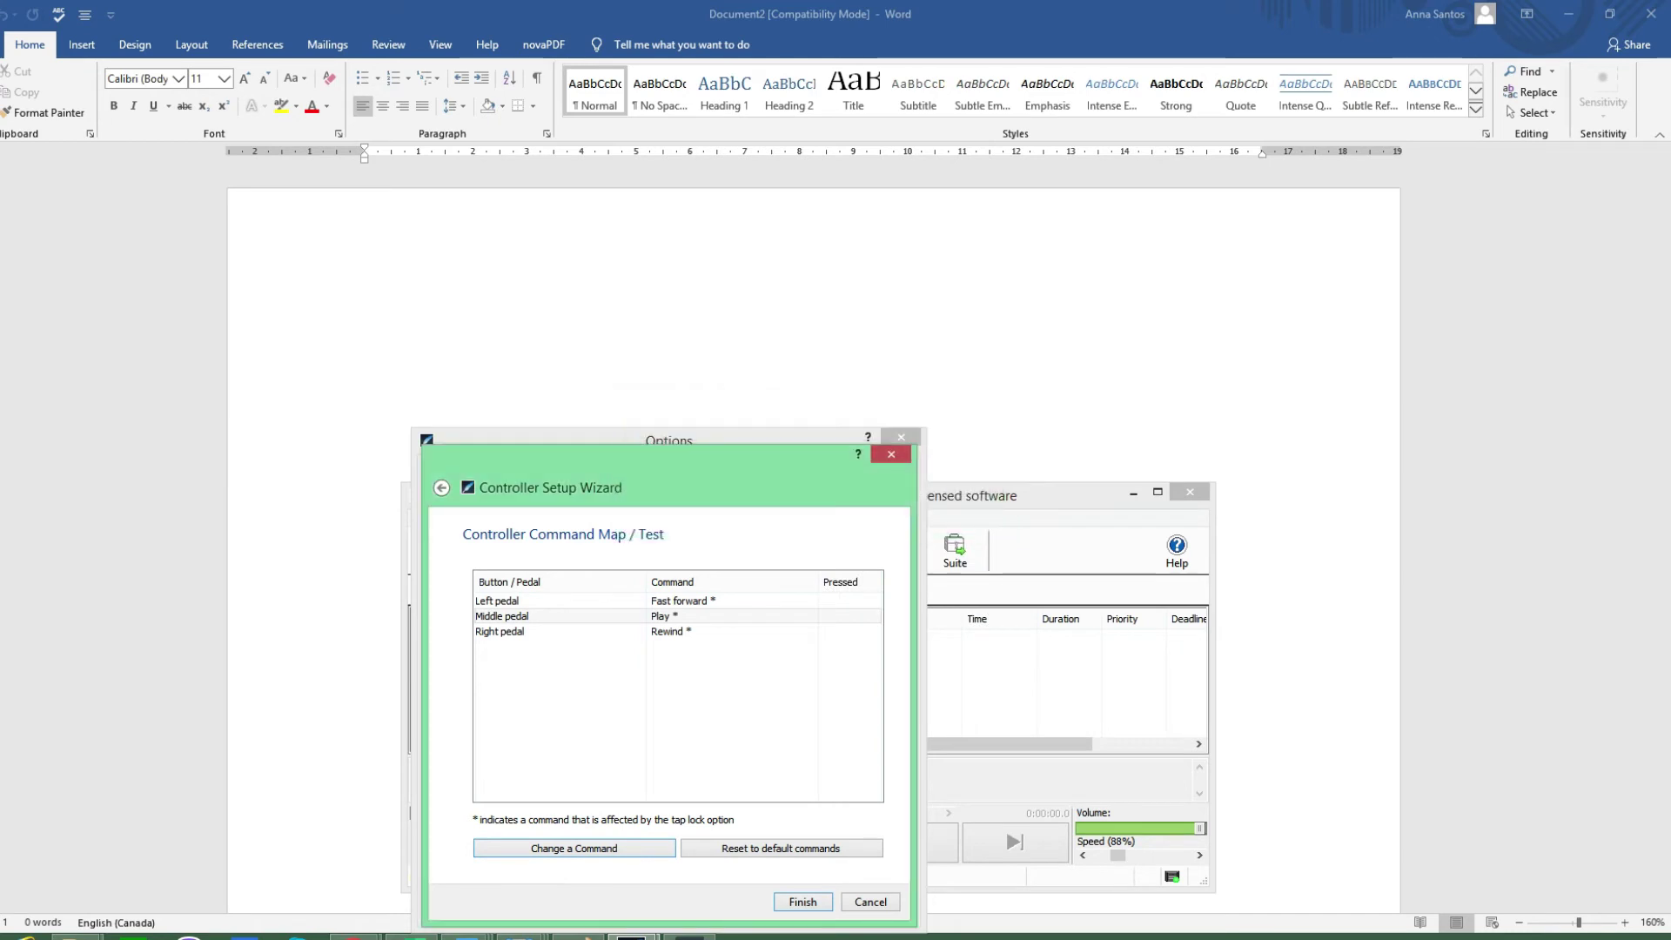
pyautogui.hotkey('shift', 'Tab')
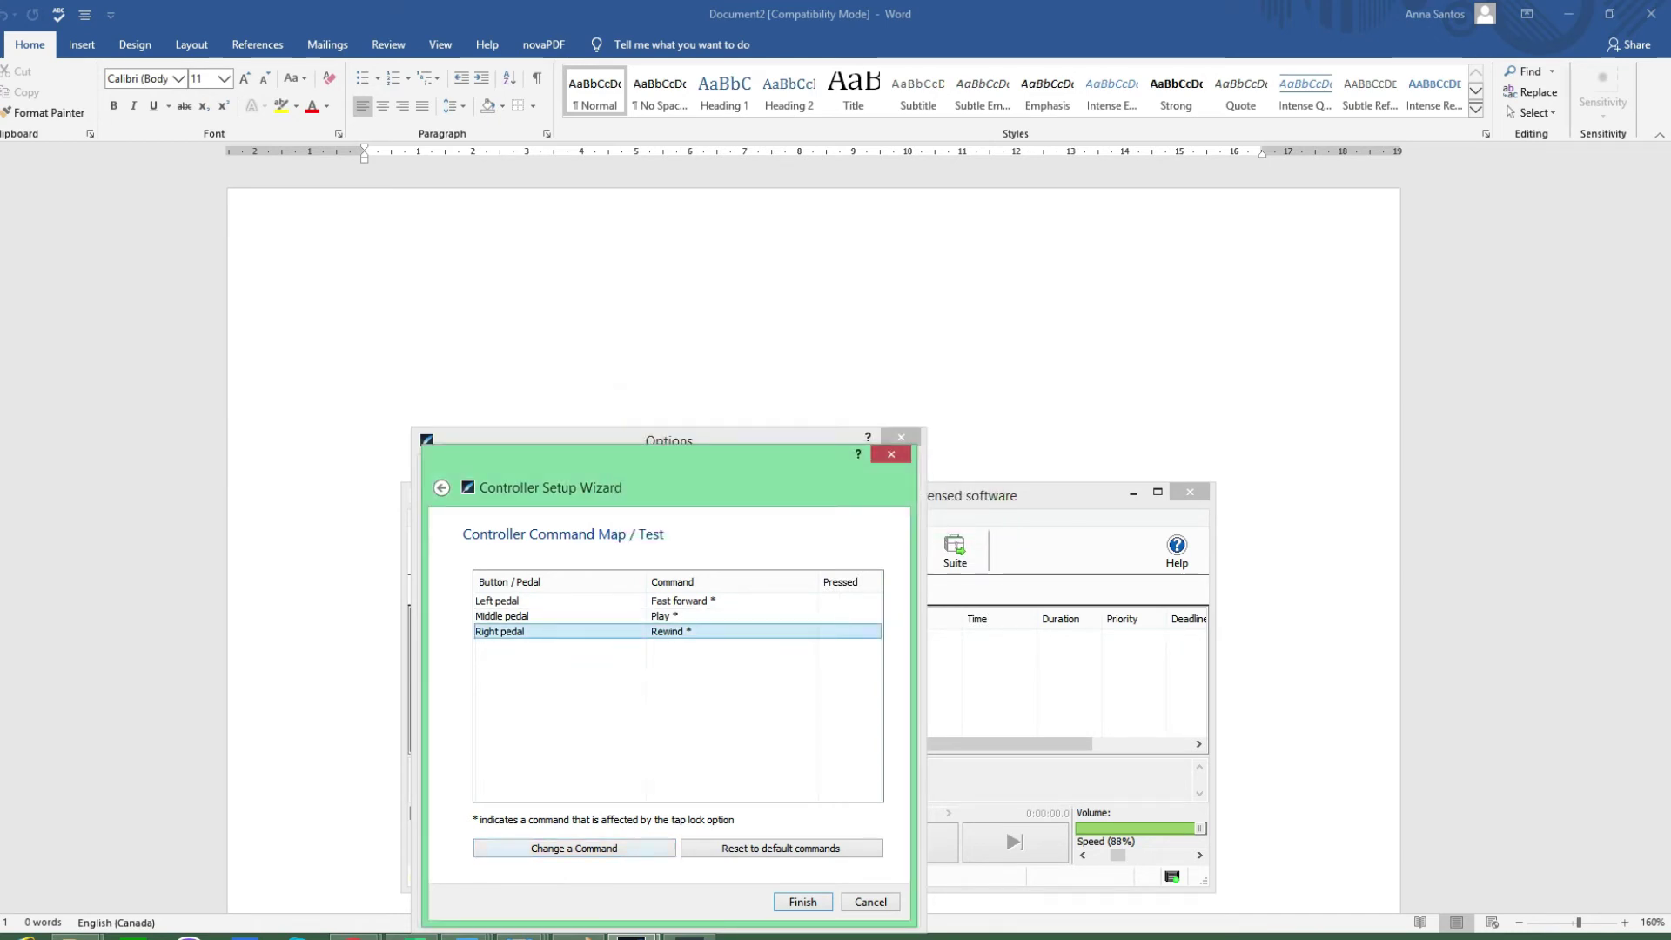
pyautogui.press('Tab')
pyautogui.press('Return')
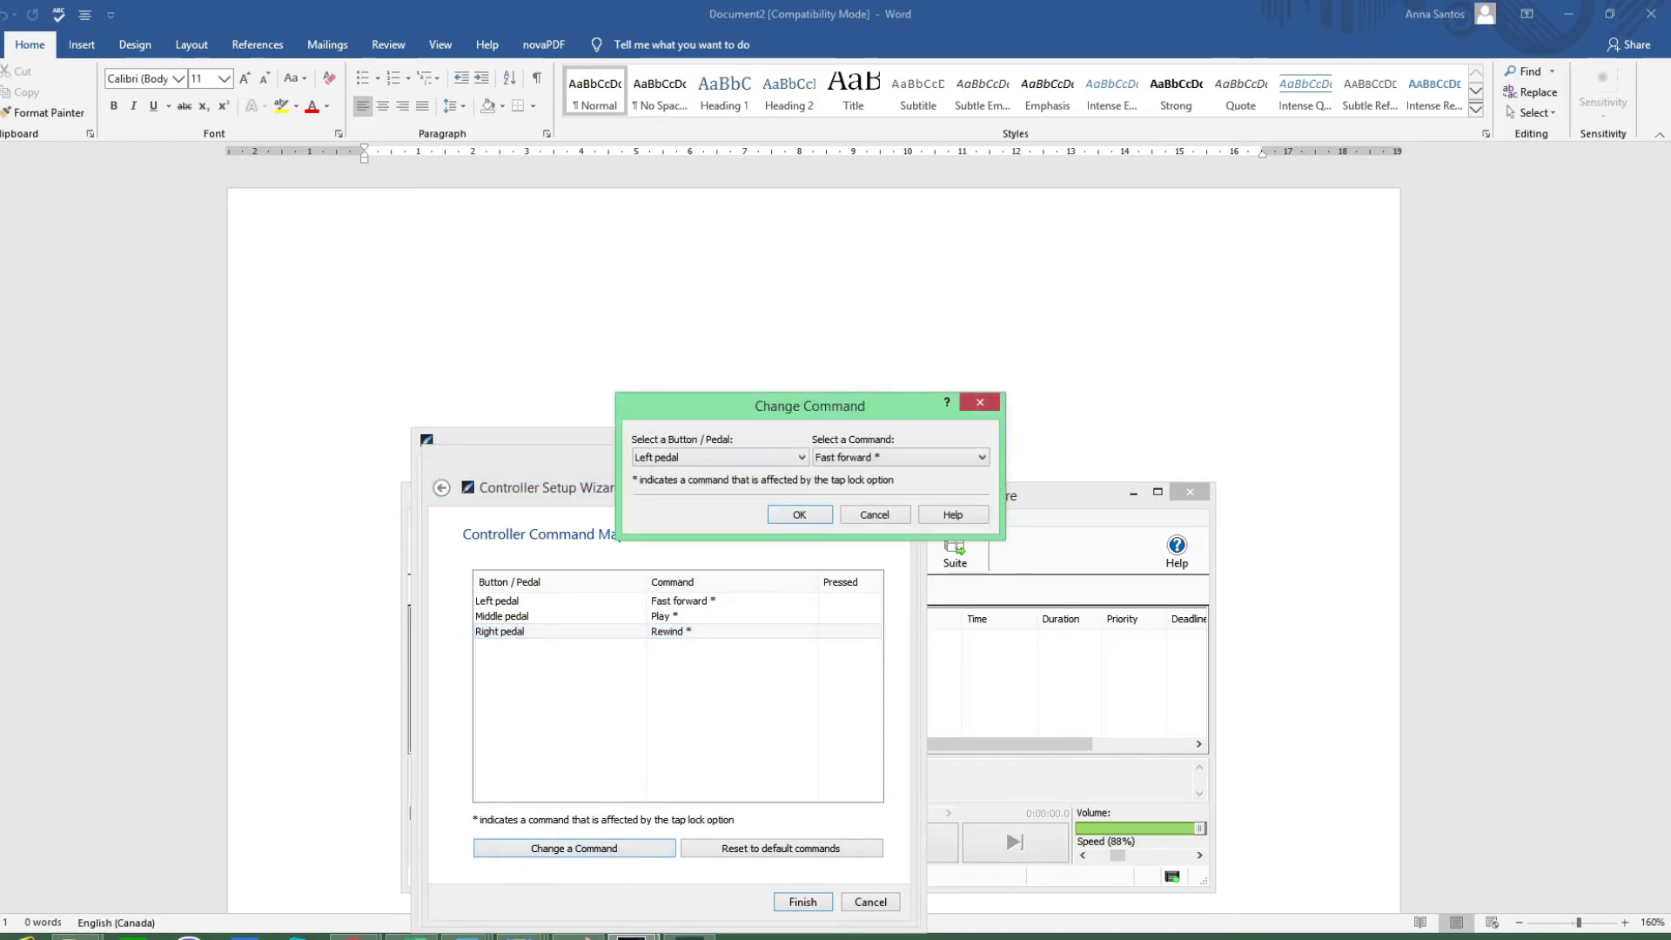
pyautogui.hotkey('alt', 'Down')
pyautogui.press('Down')
pyautogui.press('Down')
pyautogui.press('Up')
pyautogui.press('Up')
pyautogui.press('Down')
pyautogui.press('Down')
pyautogui.press('Return')
pyautogui.press('Return')
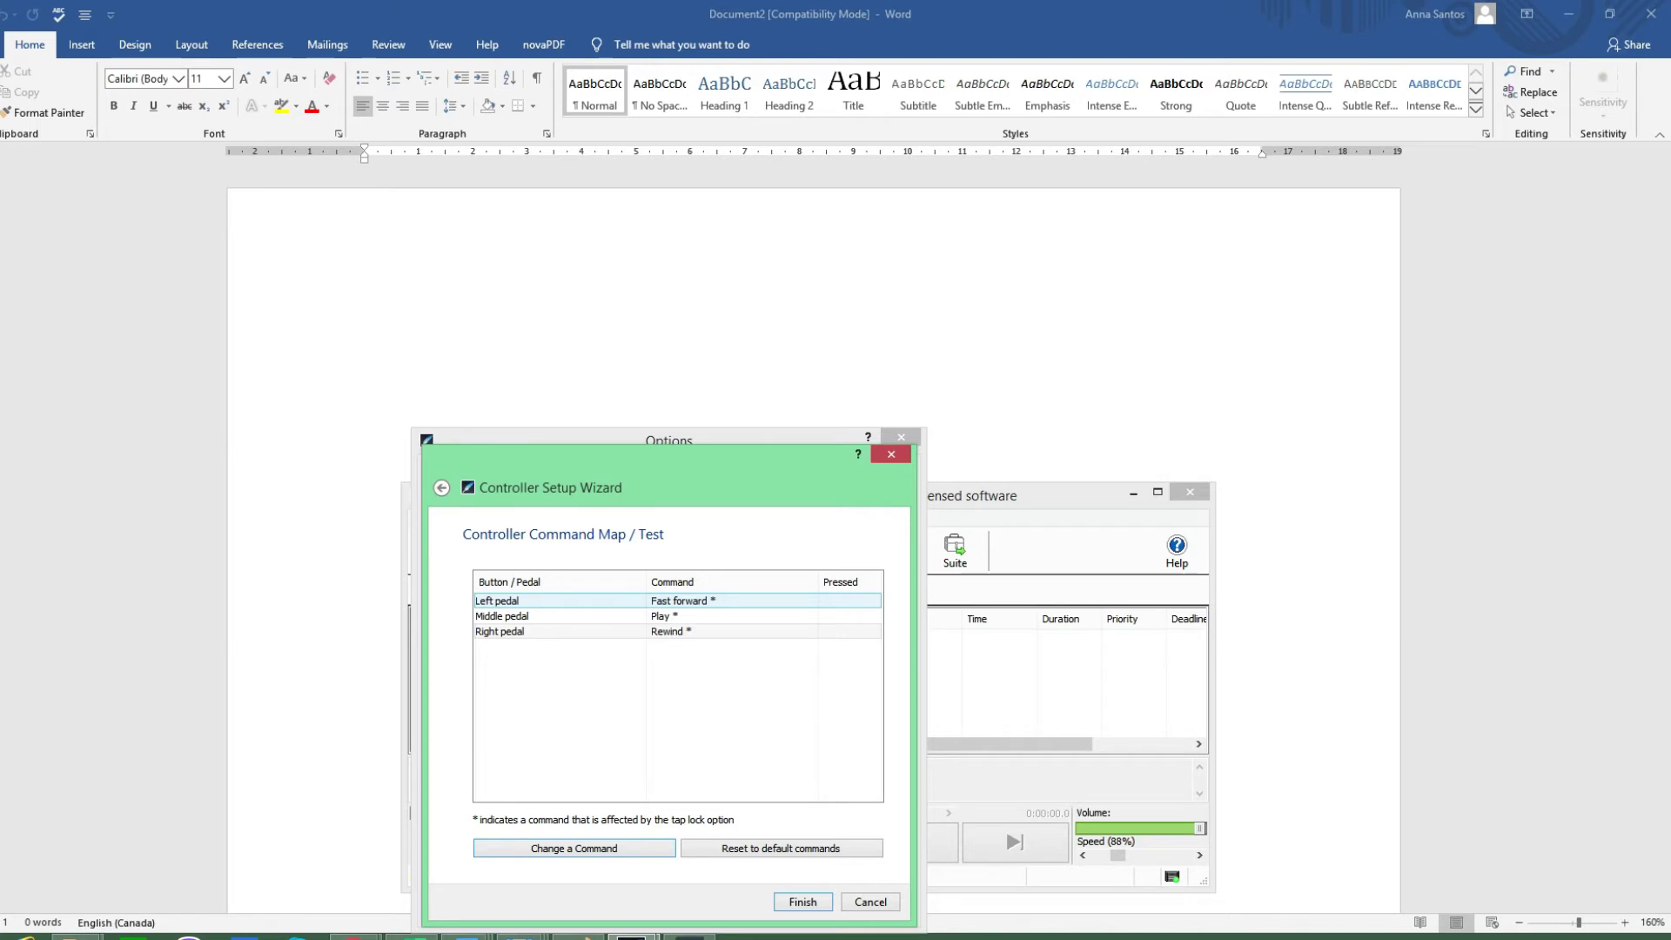
pyautogui.click(500, 631)
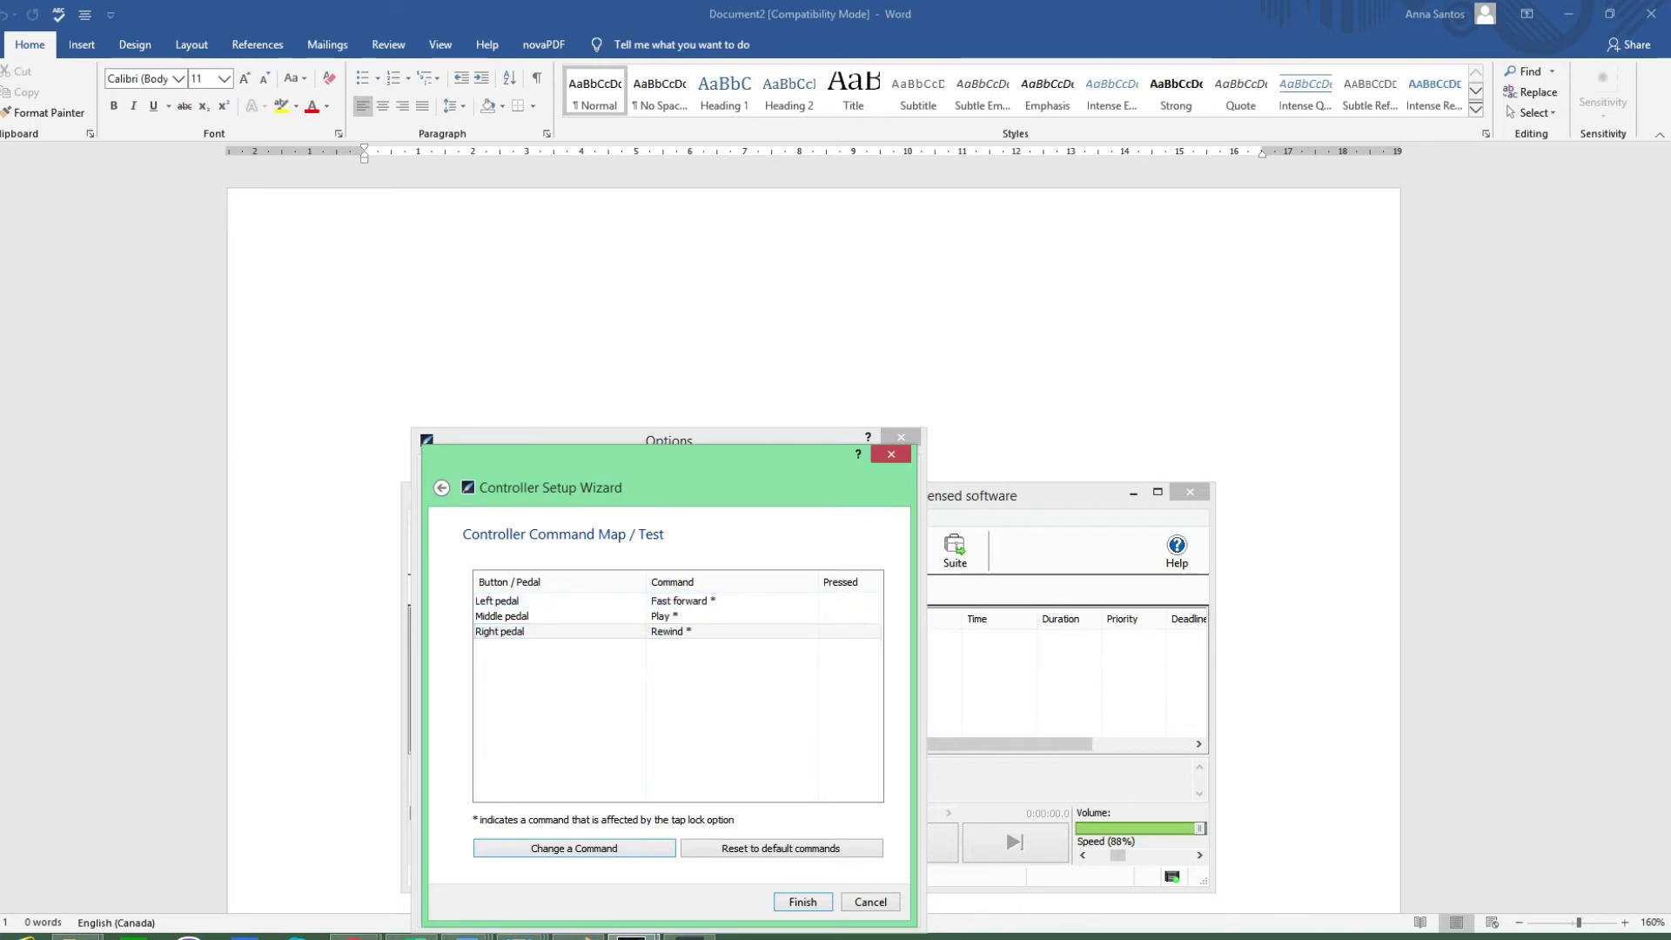
pyautogui.press('Up')
pyautogui.press('Up')
pyautogui.press('Down')
pyautogui.press('Down')
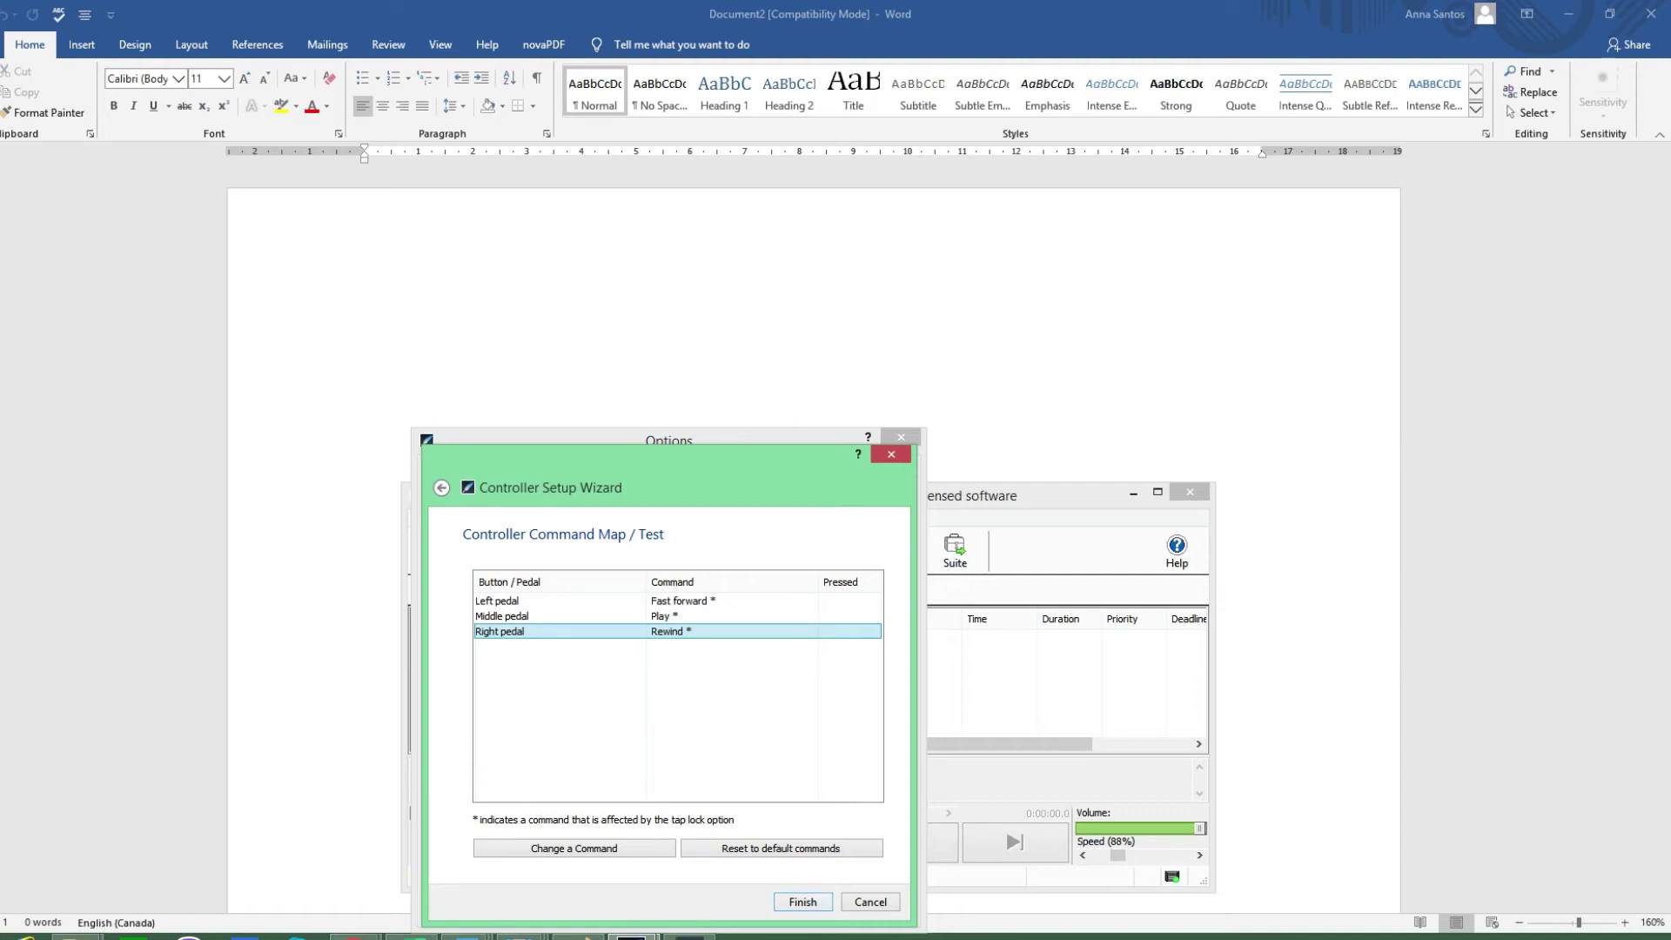
# Finish the Controller Setup Wizard and confirm the Options dialog with OK.
pyautogui.press('Return')
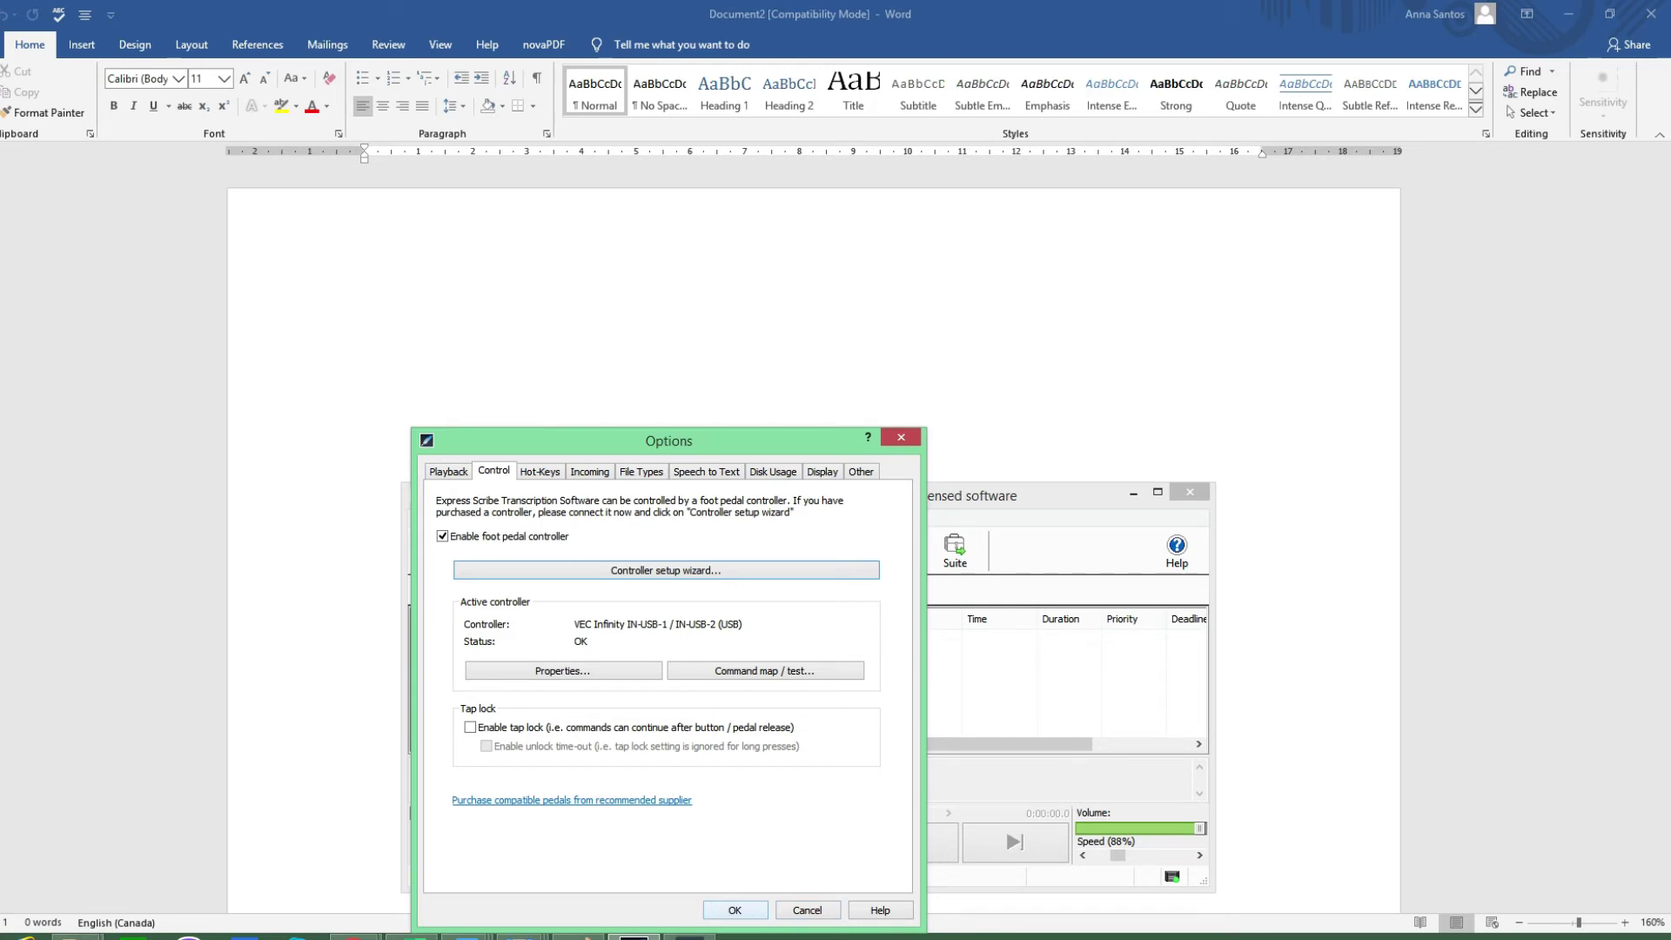
pyautogui.press('Return')
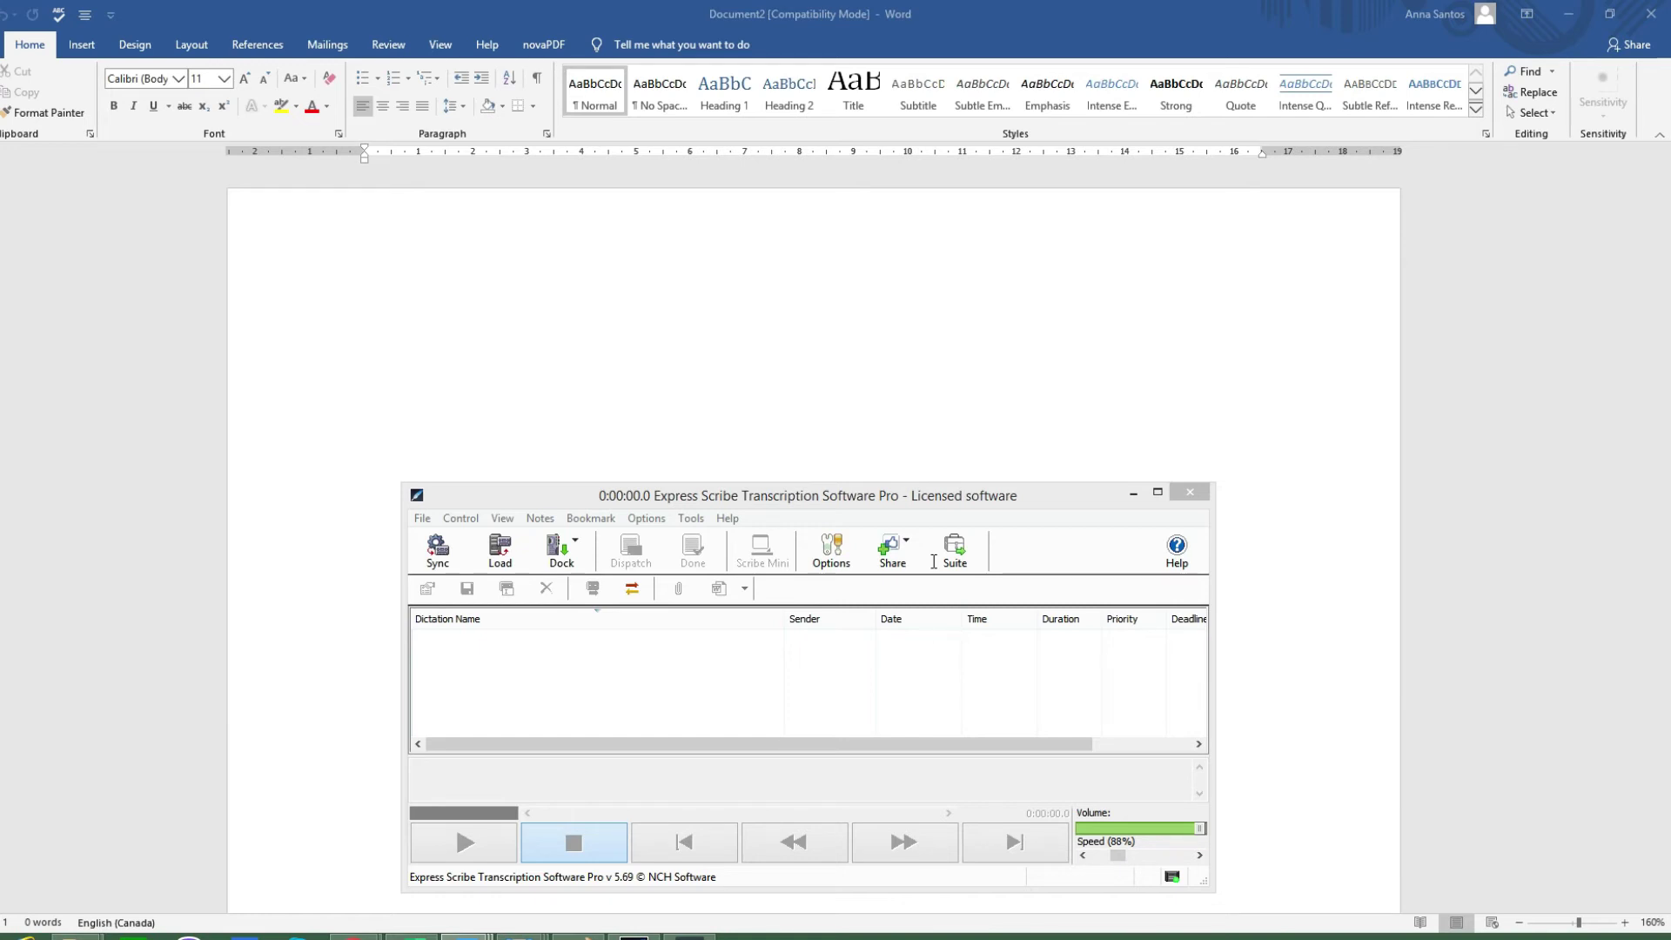
pyautogui.click(1067, 764)
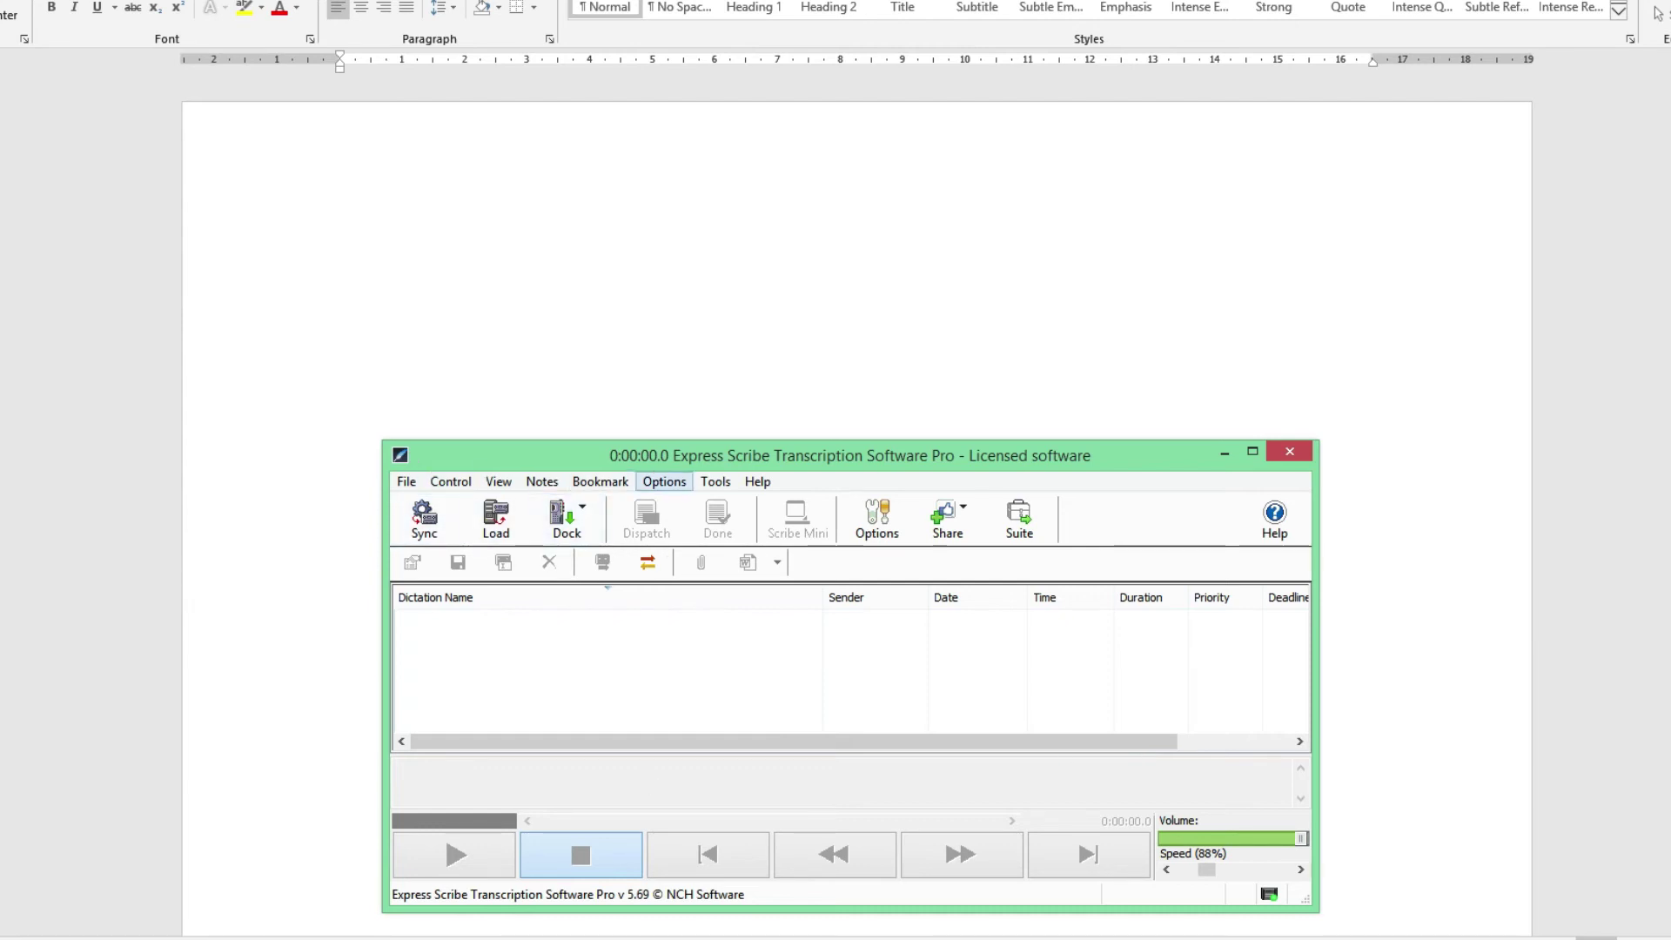
pyautogui.click(664, 482)
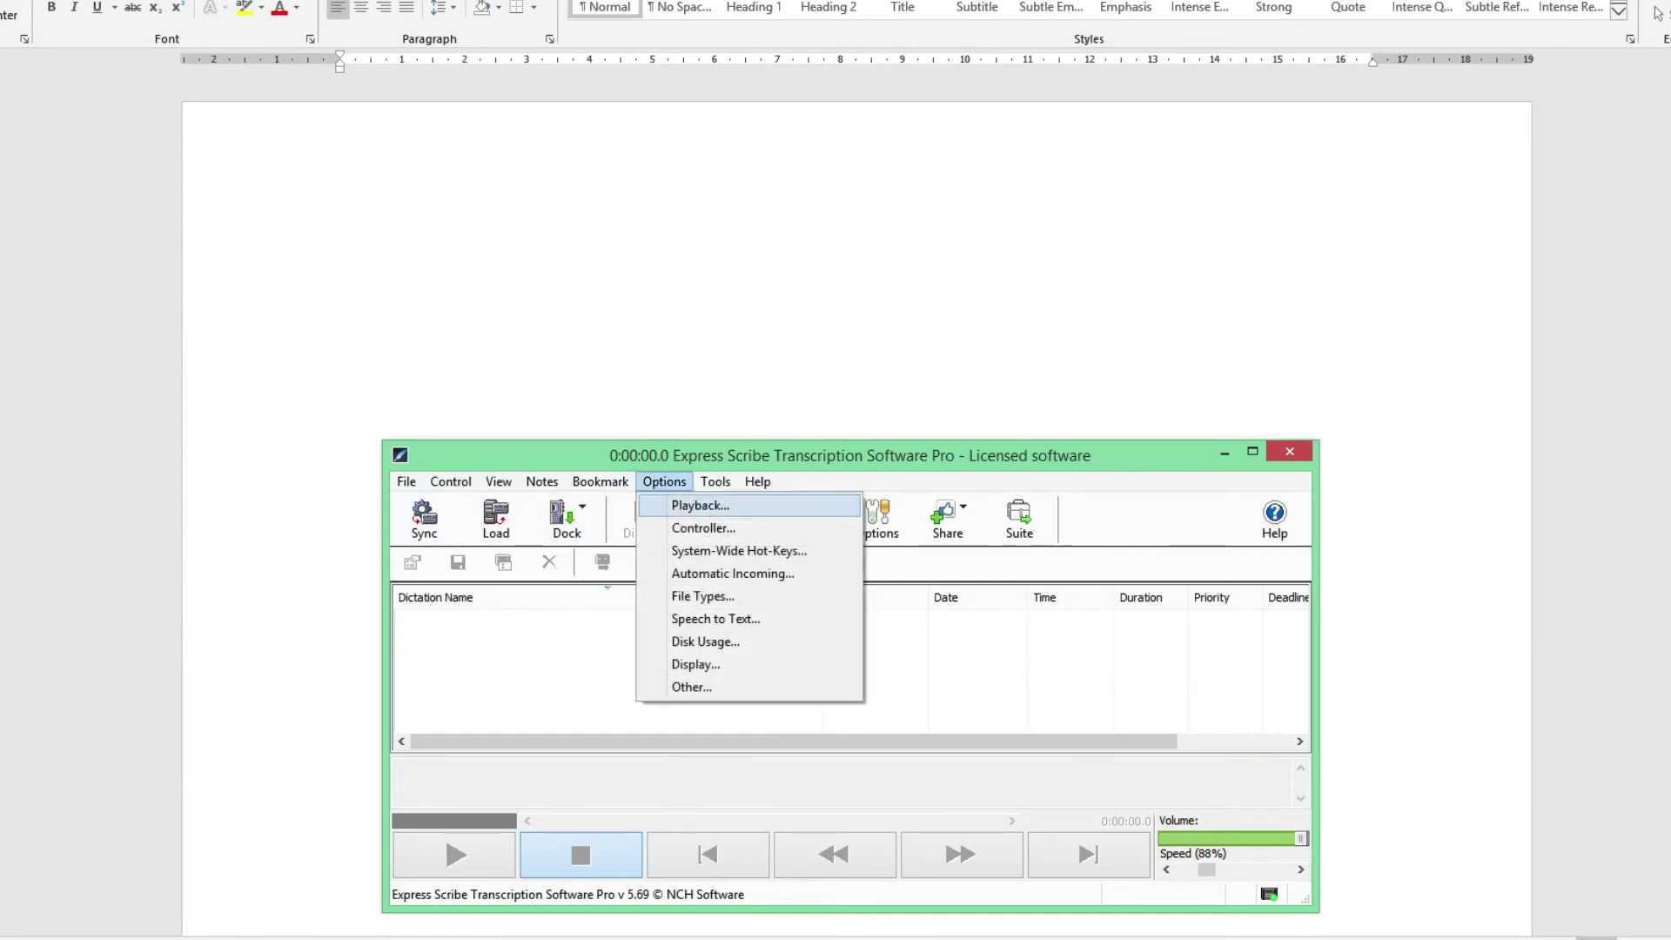
pyautogui.press('Return')
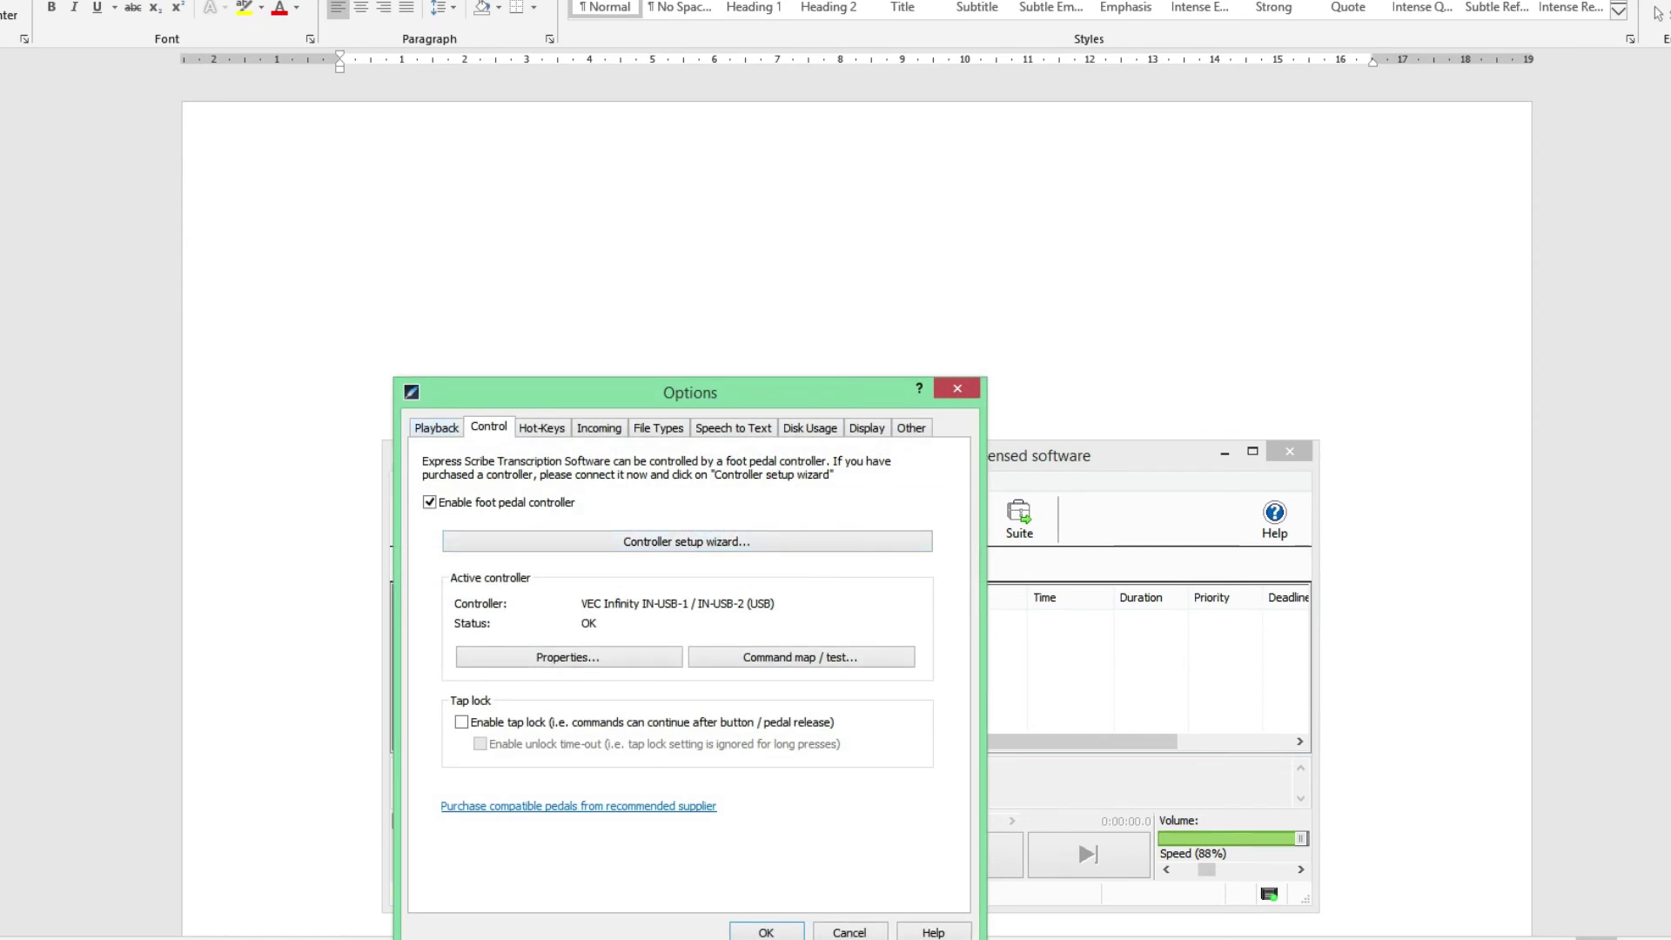
pyautogui.hotkey('ctrl', 'shift', 'Tab')
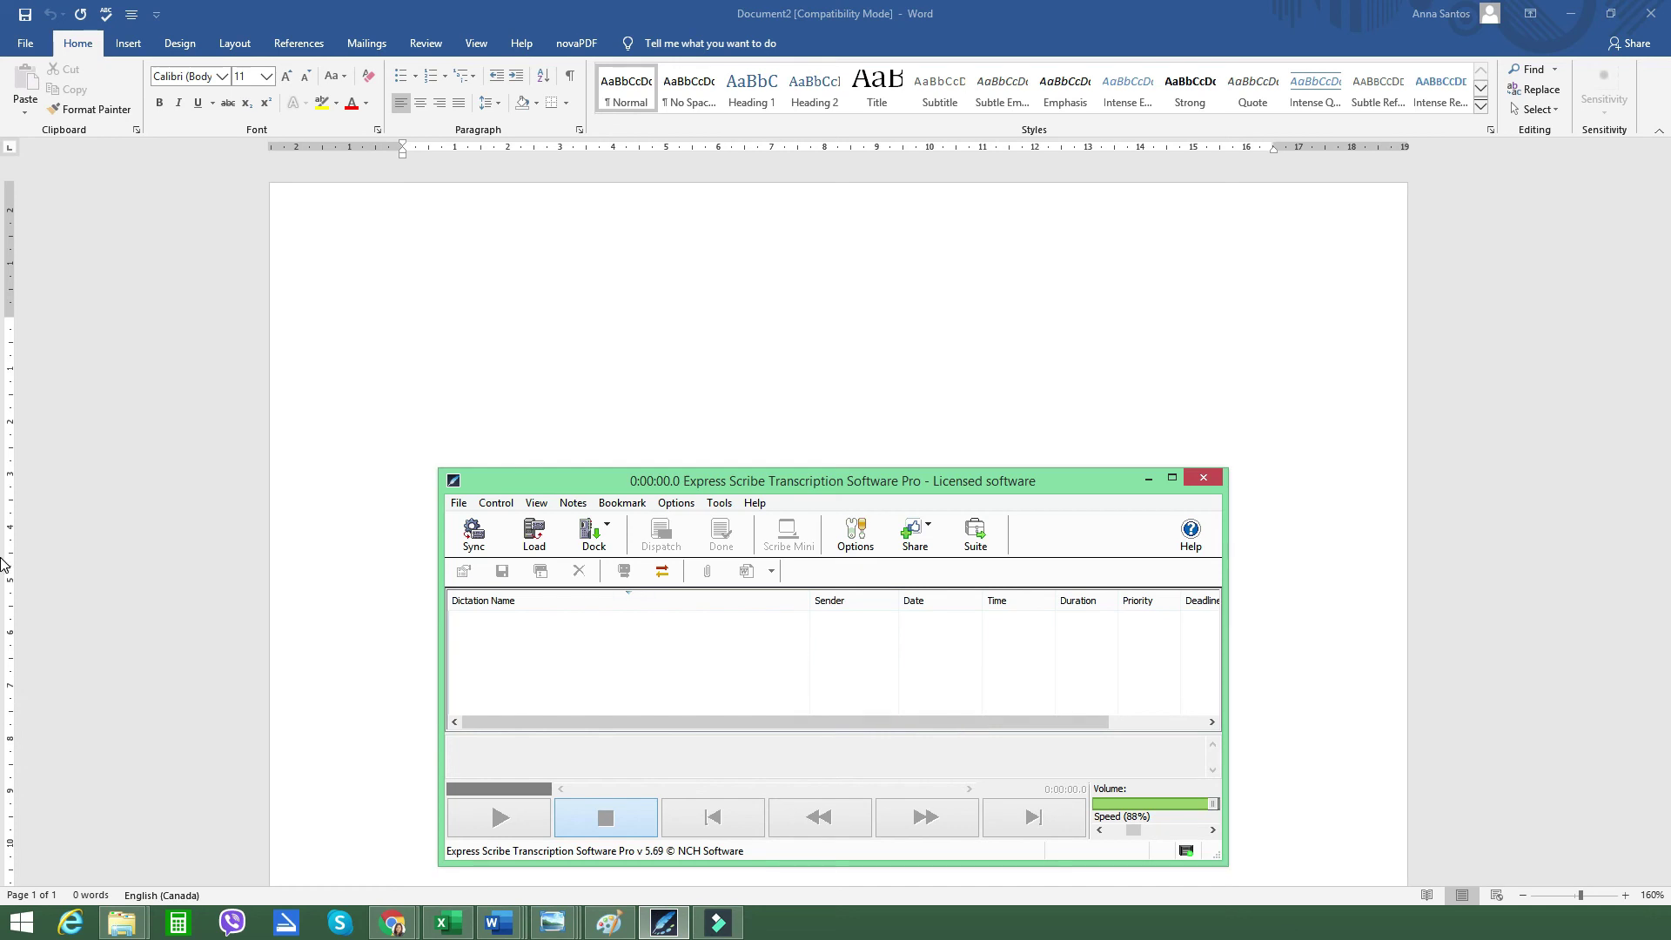
# Load audio-sample-5.mp3 from Downloads into the dictation list.
pyautogui.hotkey('ctrl', 'l')
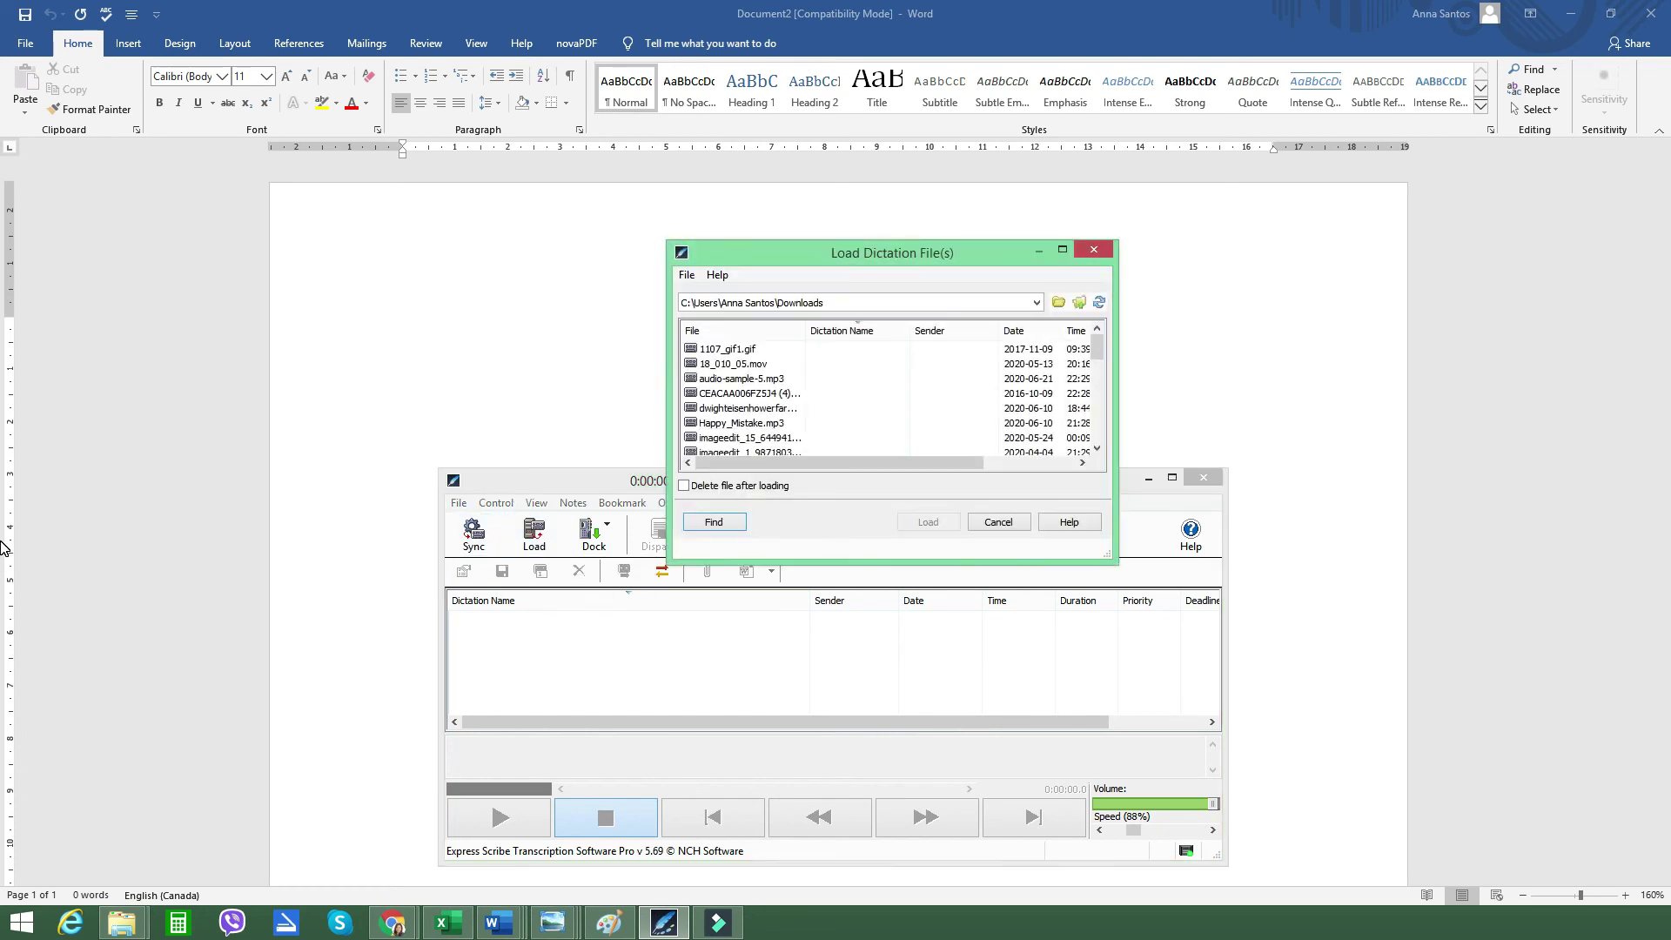
pyautogui.press('Up')
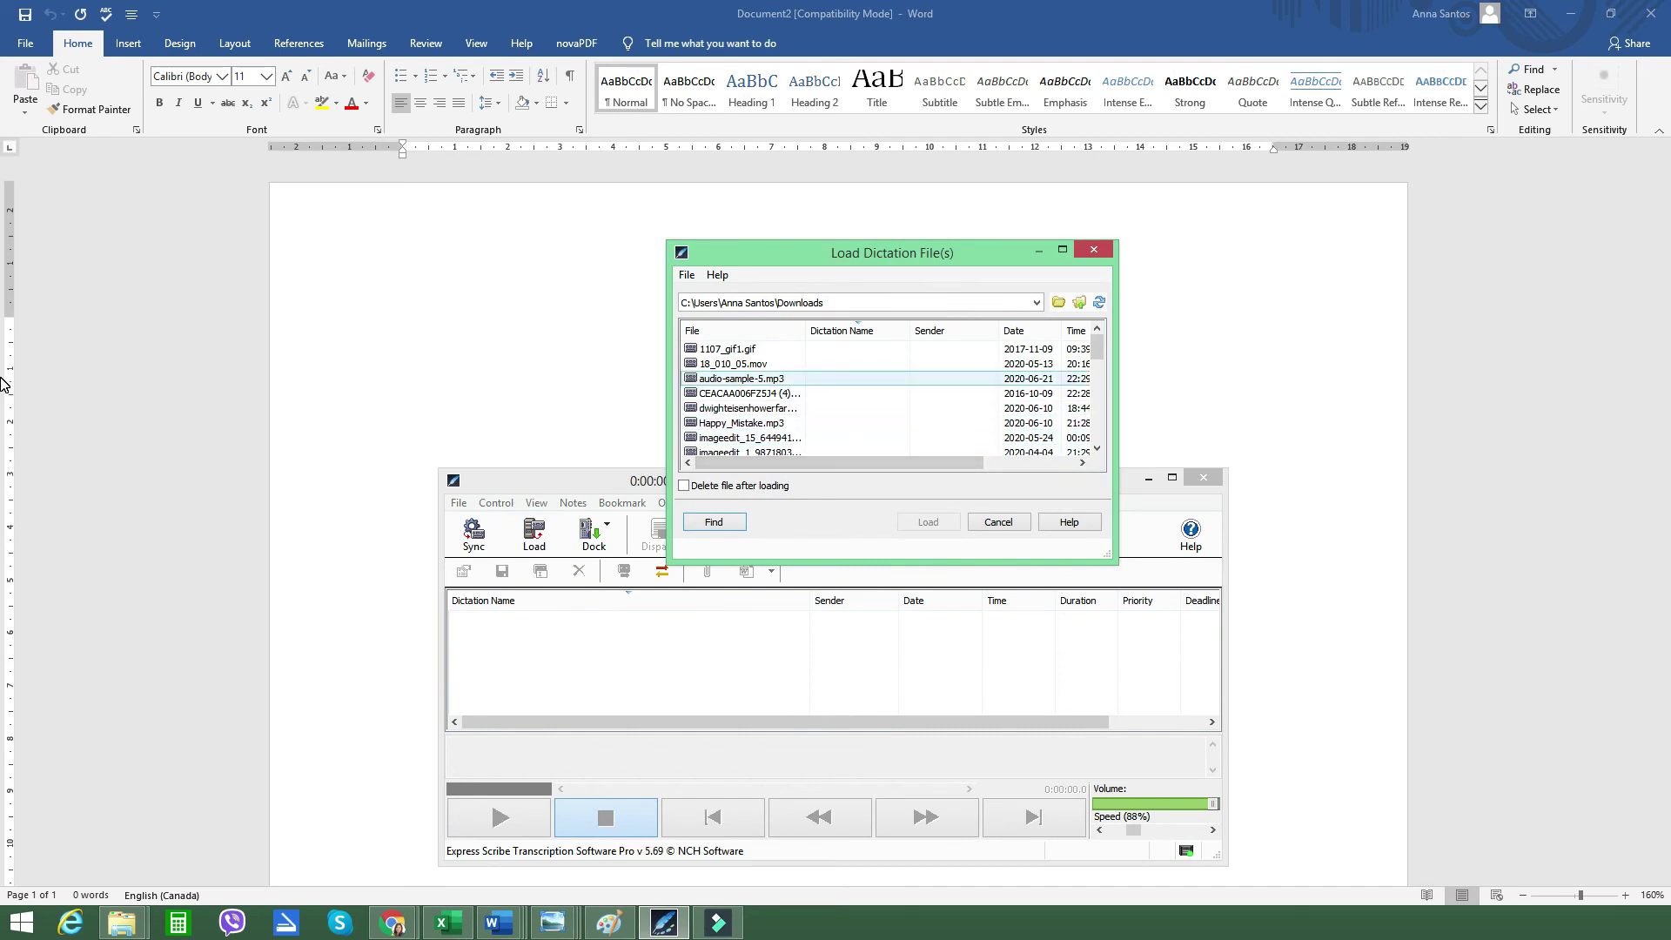
pyautogui.press('space')
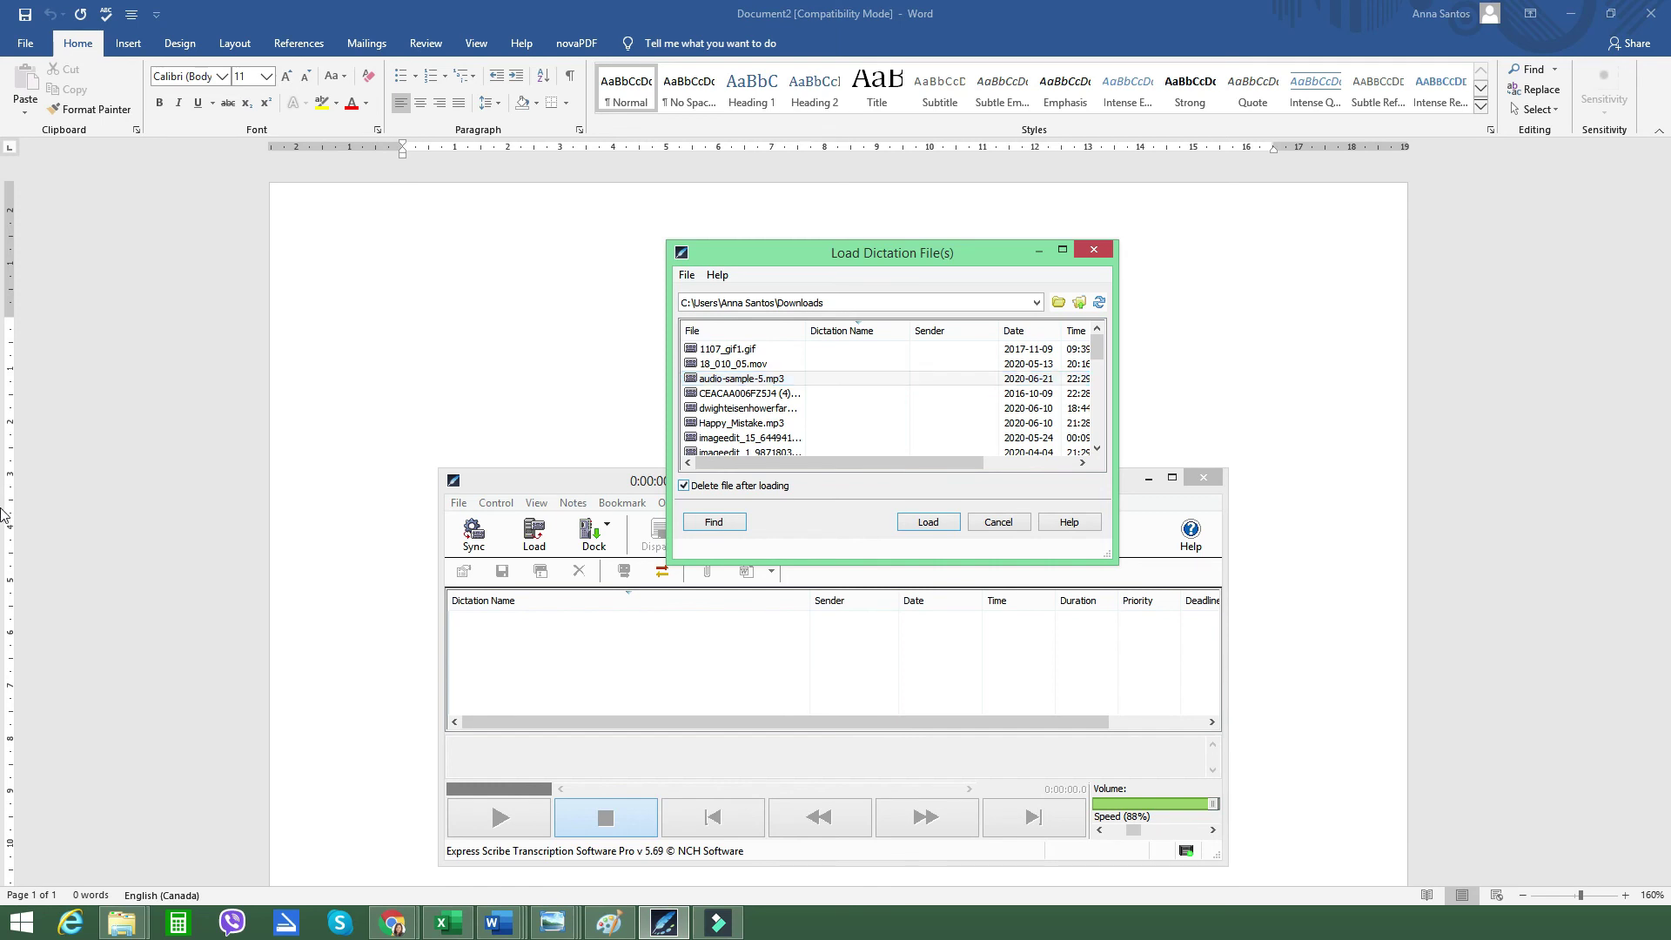
pyautogui.press('Return')
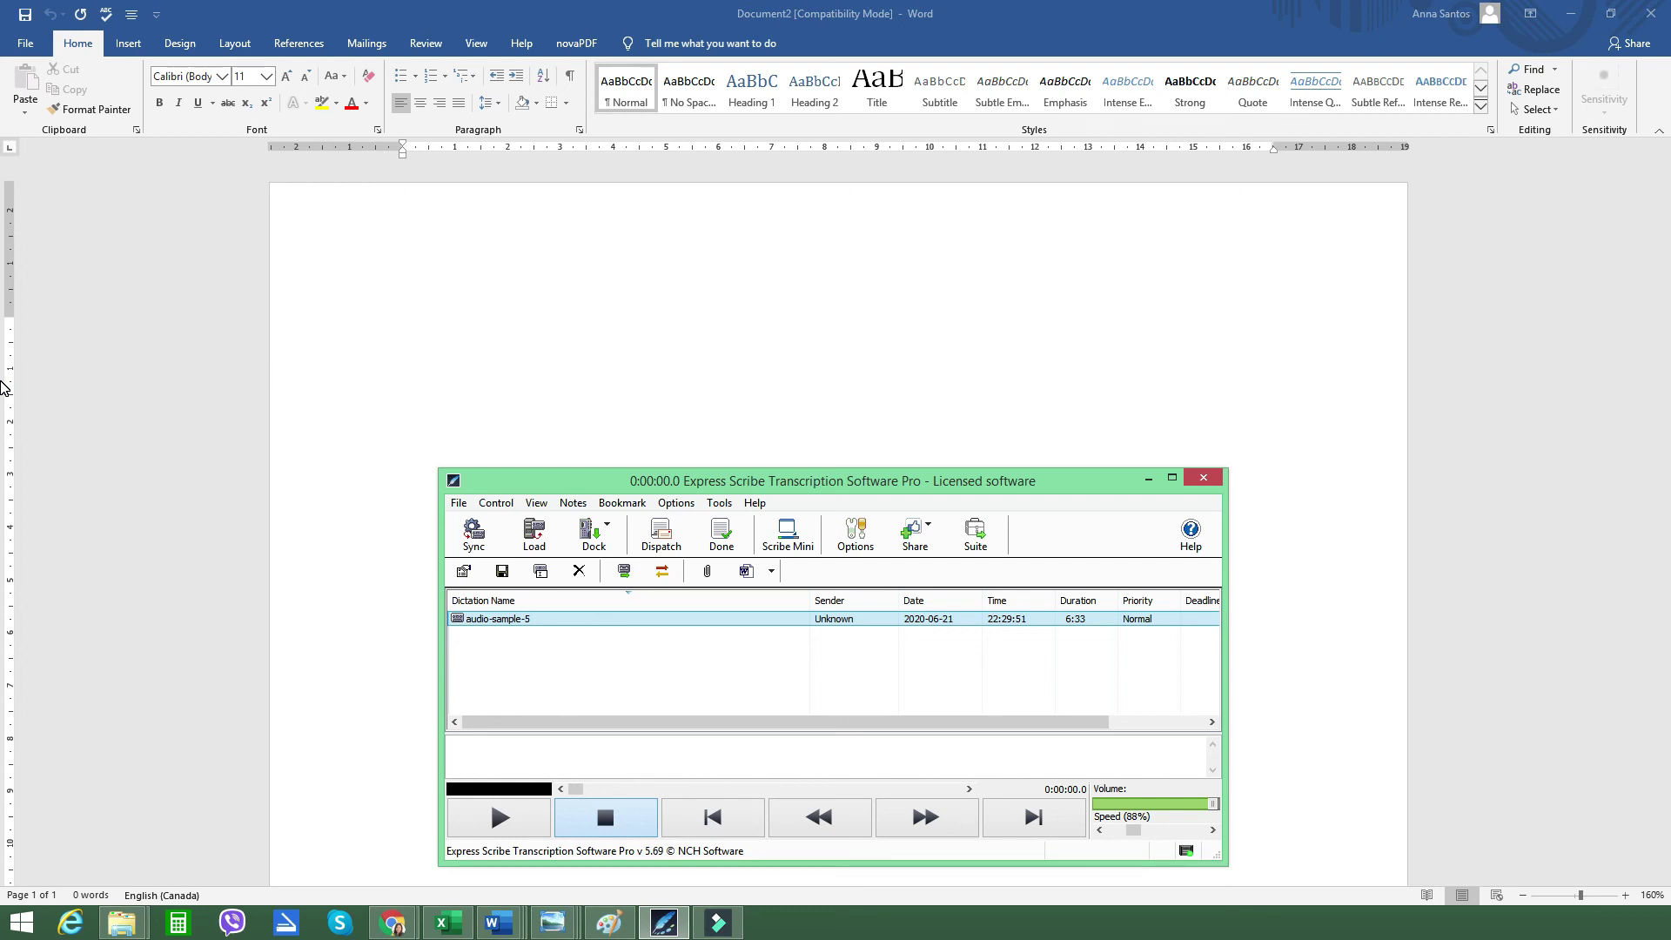
# Play audio-sample-5 twice, stopping playback after each run.
pyautogui.press('F9')
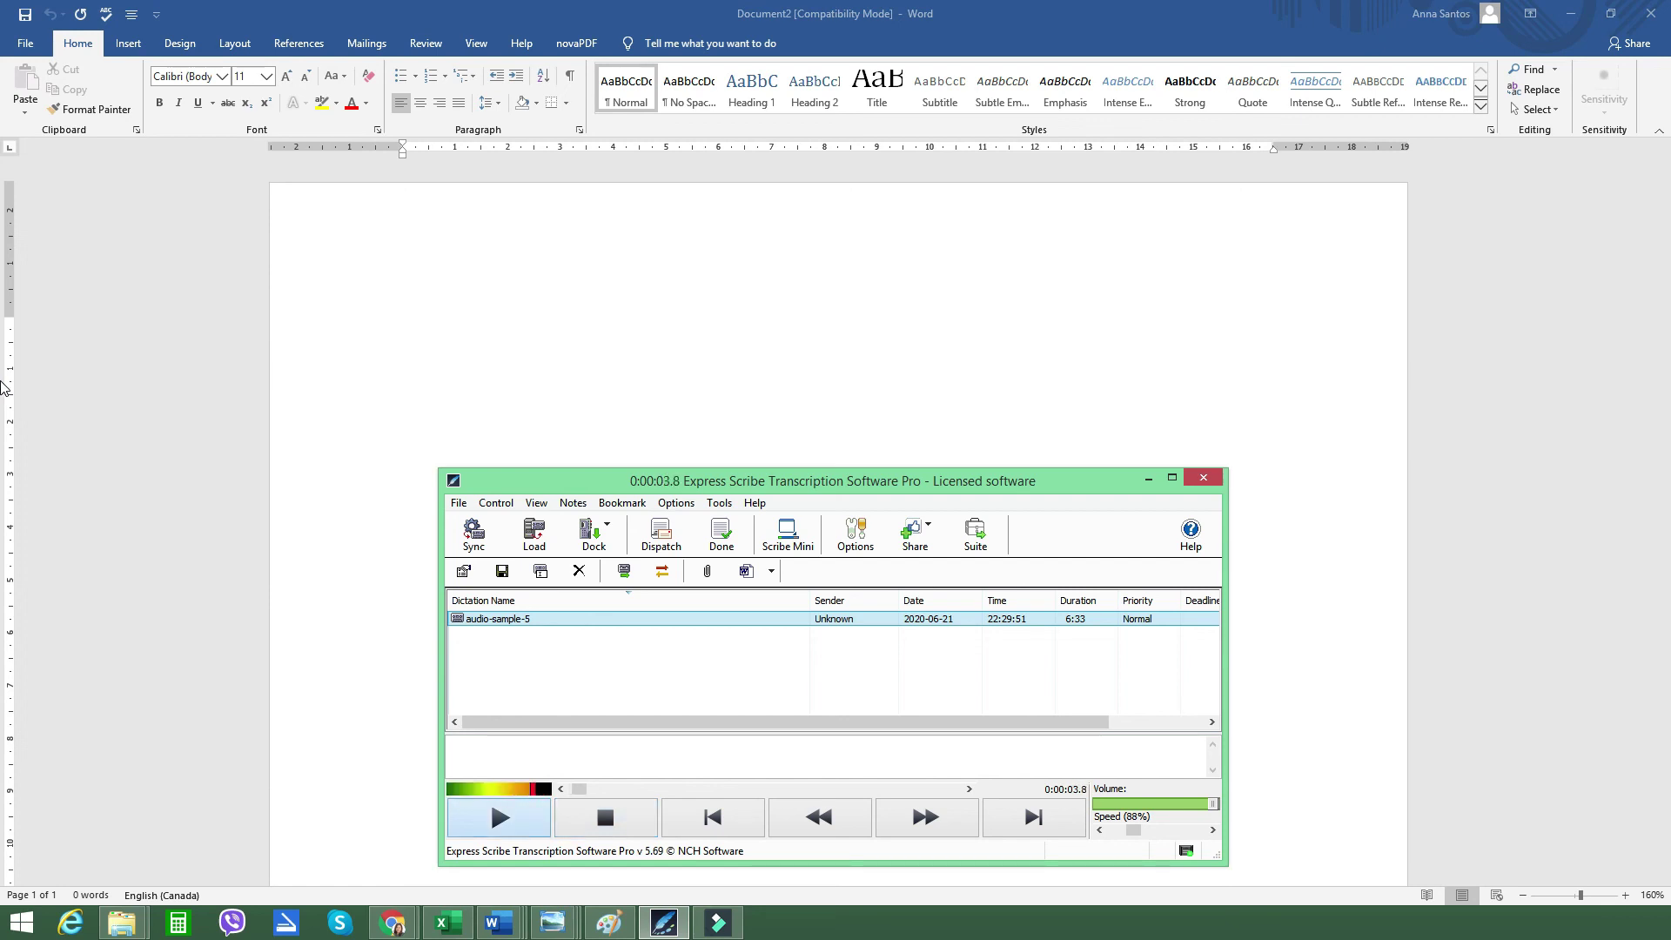
pyautogui.press('F4')
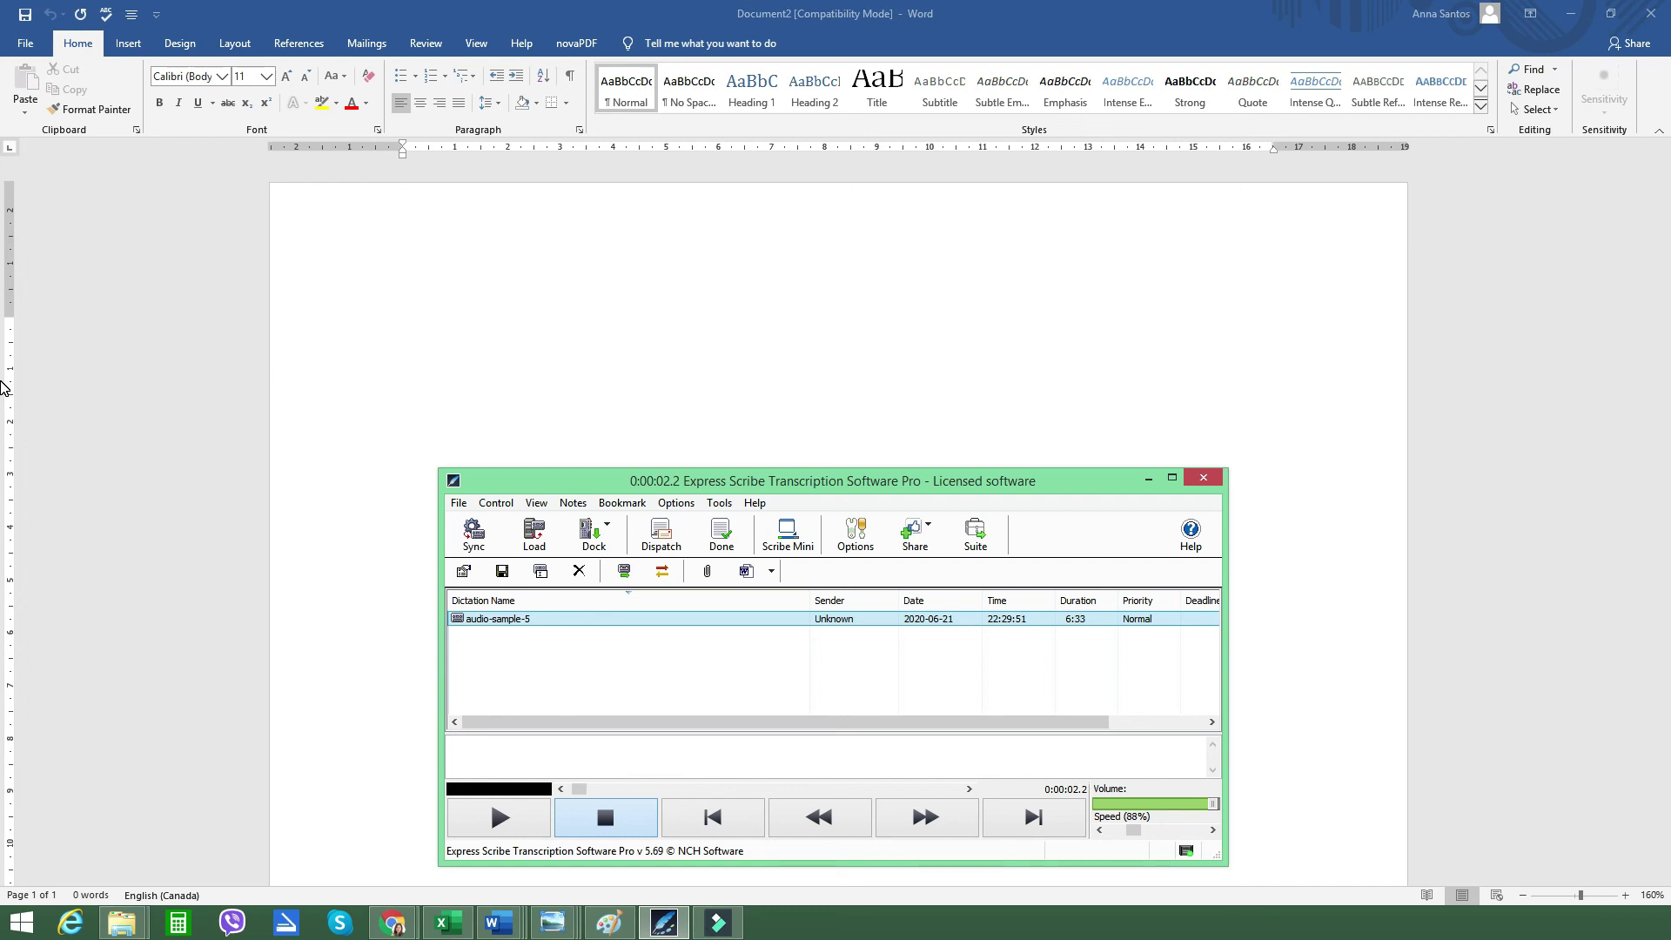
pyautogui.press('F9')
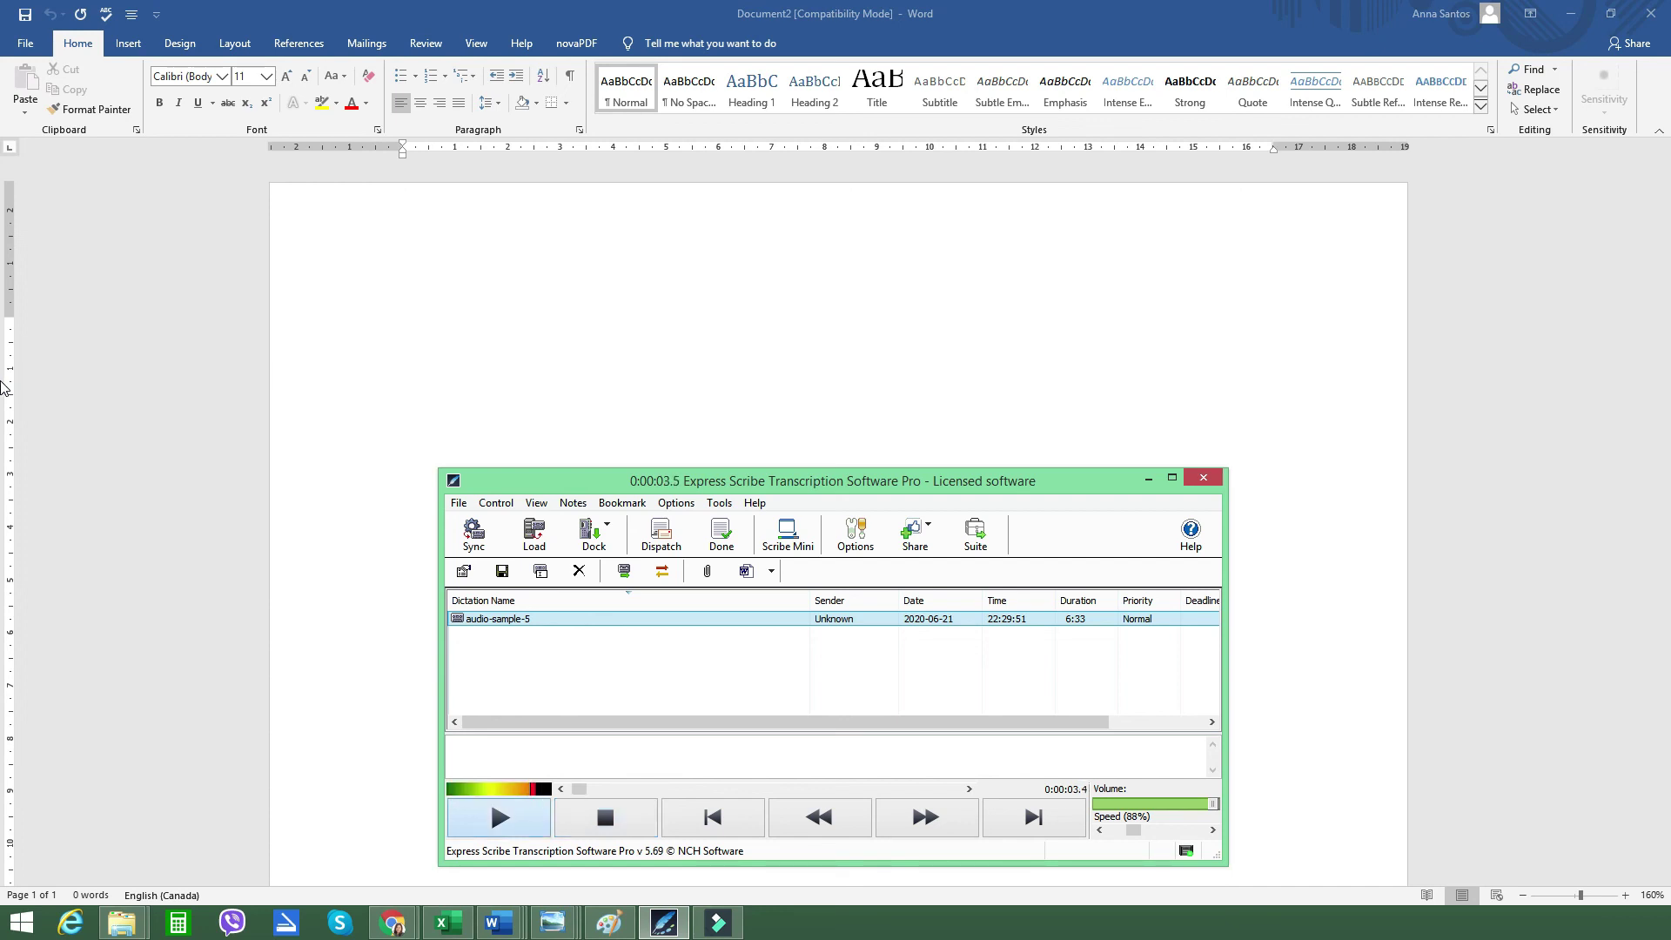
pyautogui.press('F4')
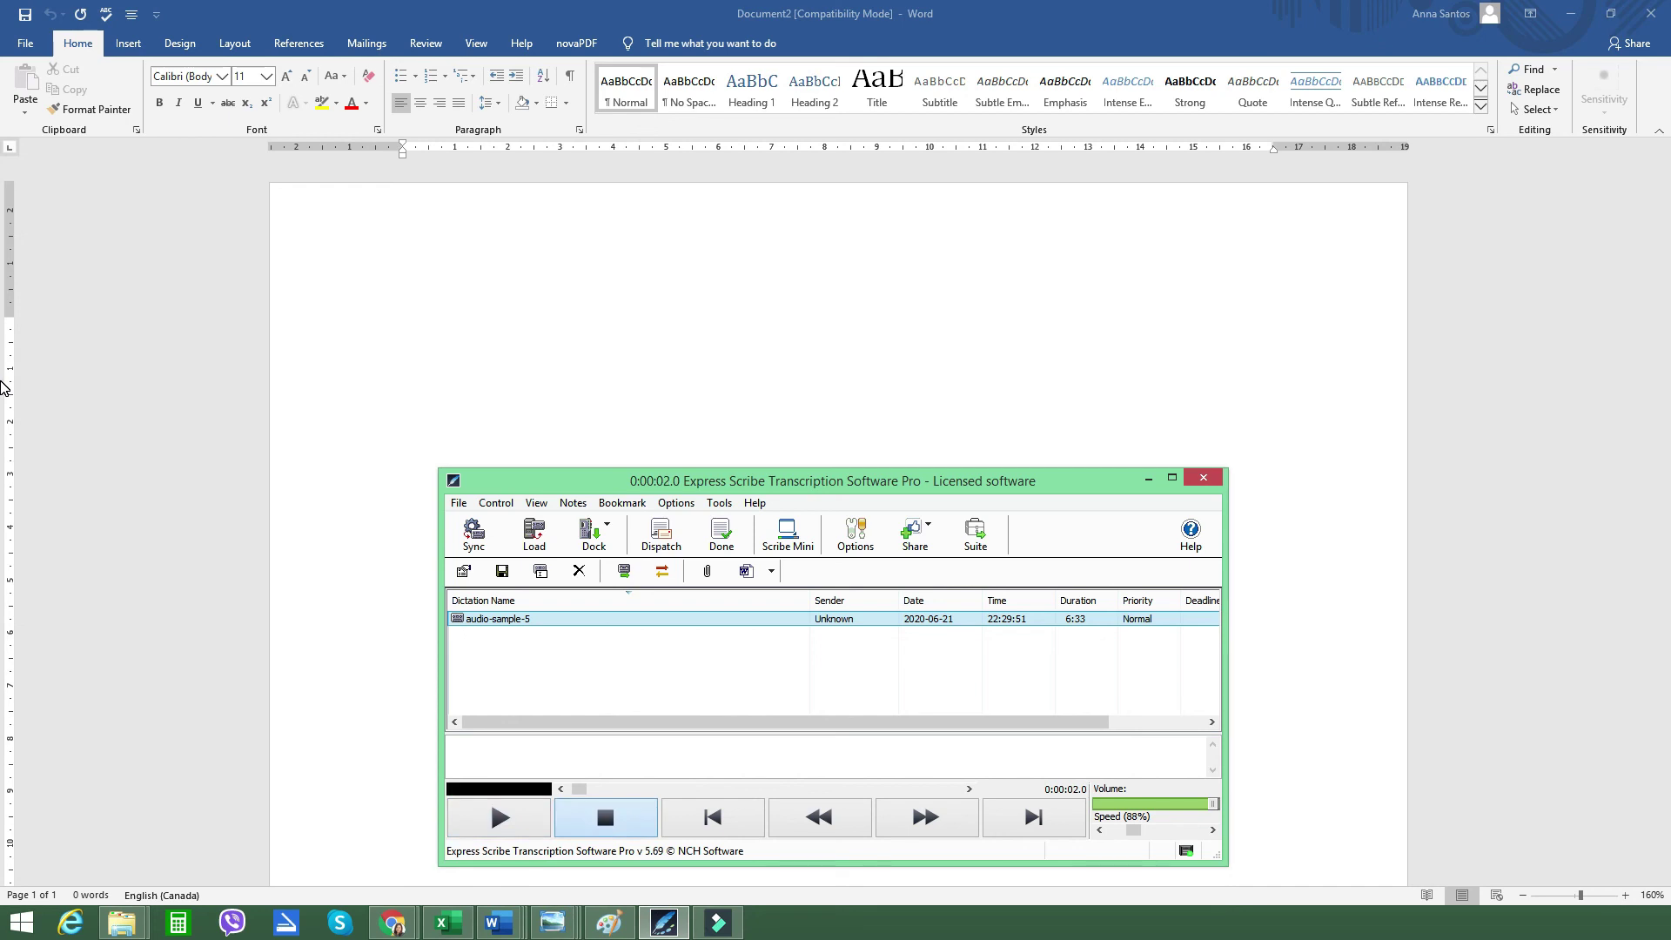
# Fast-forward the dictation to 0:00:09.4, then rewind and stop at 0:00:02.4.
pyautogui.press('F8')
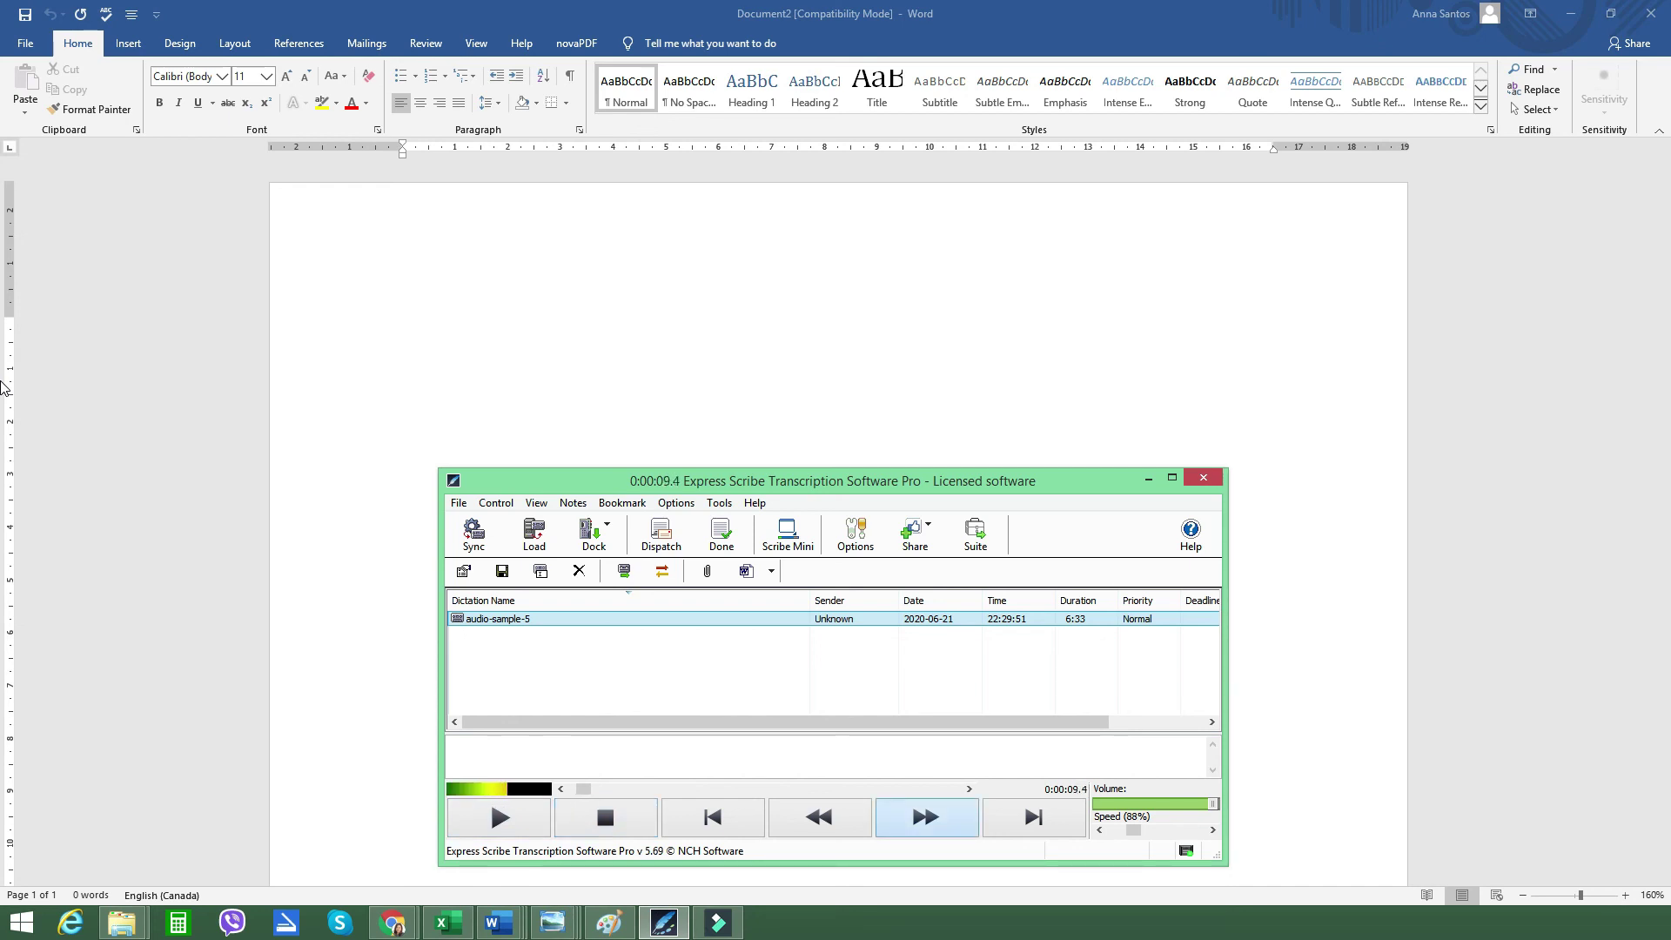
pyautogui.press('F4')
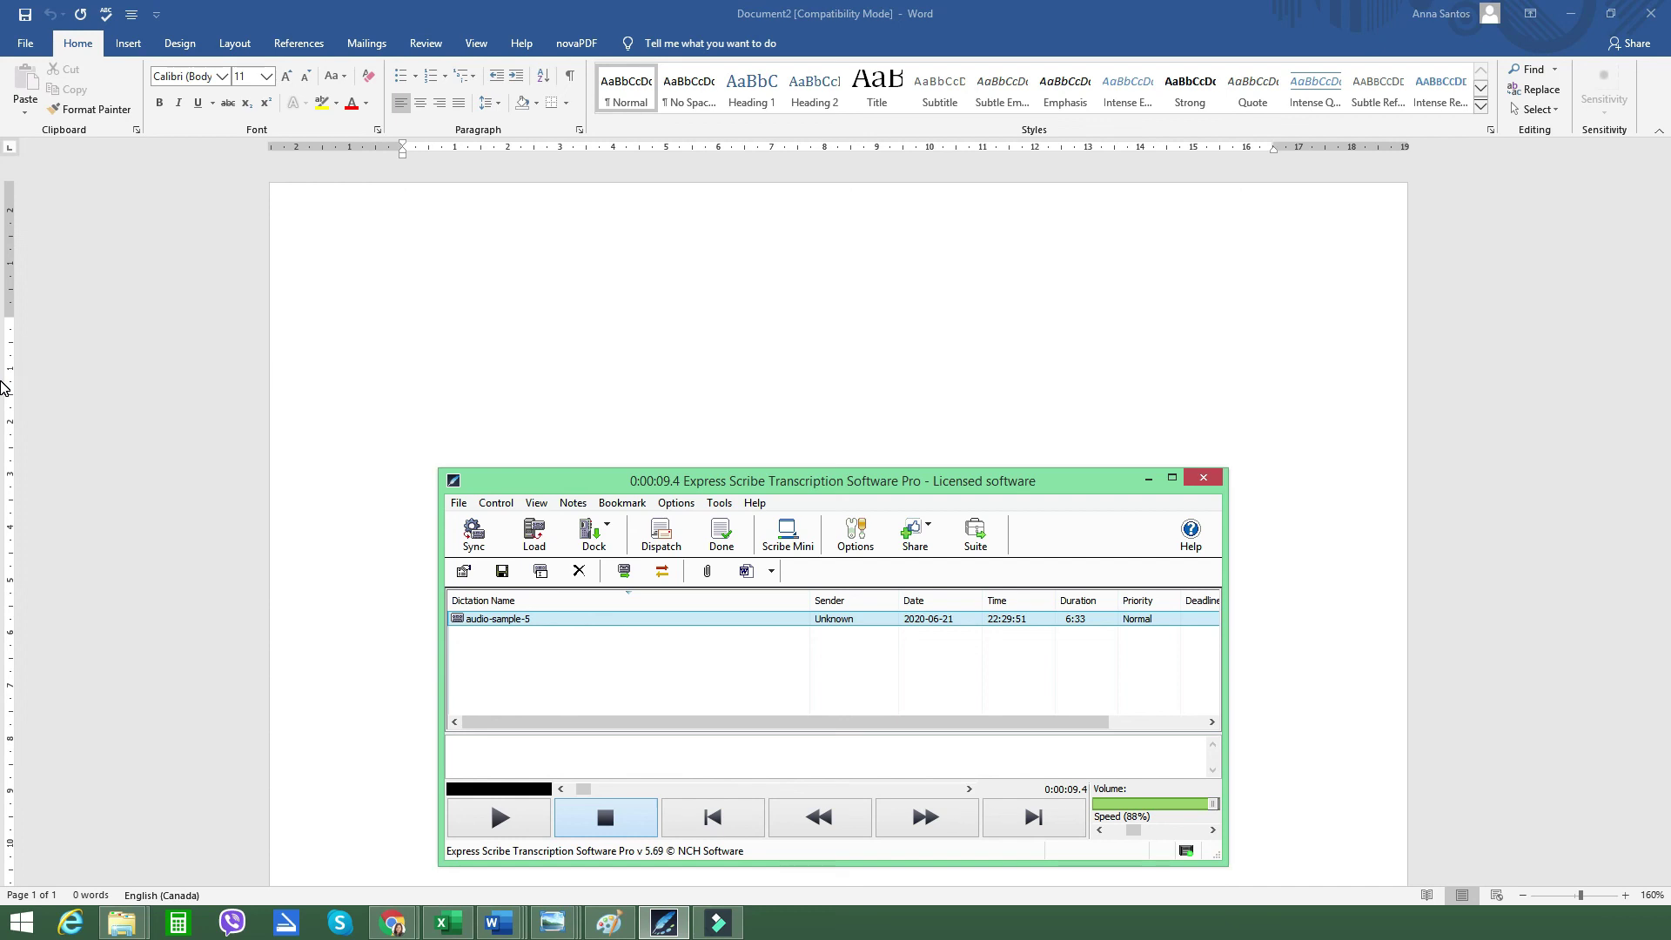
pyautogui.press('F7')
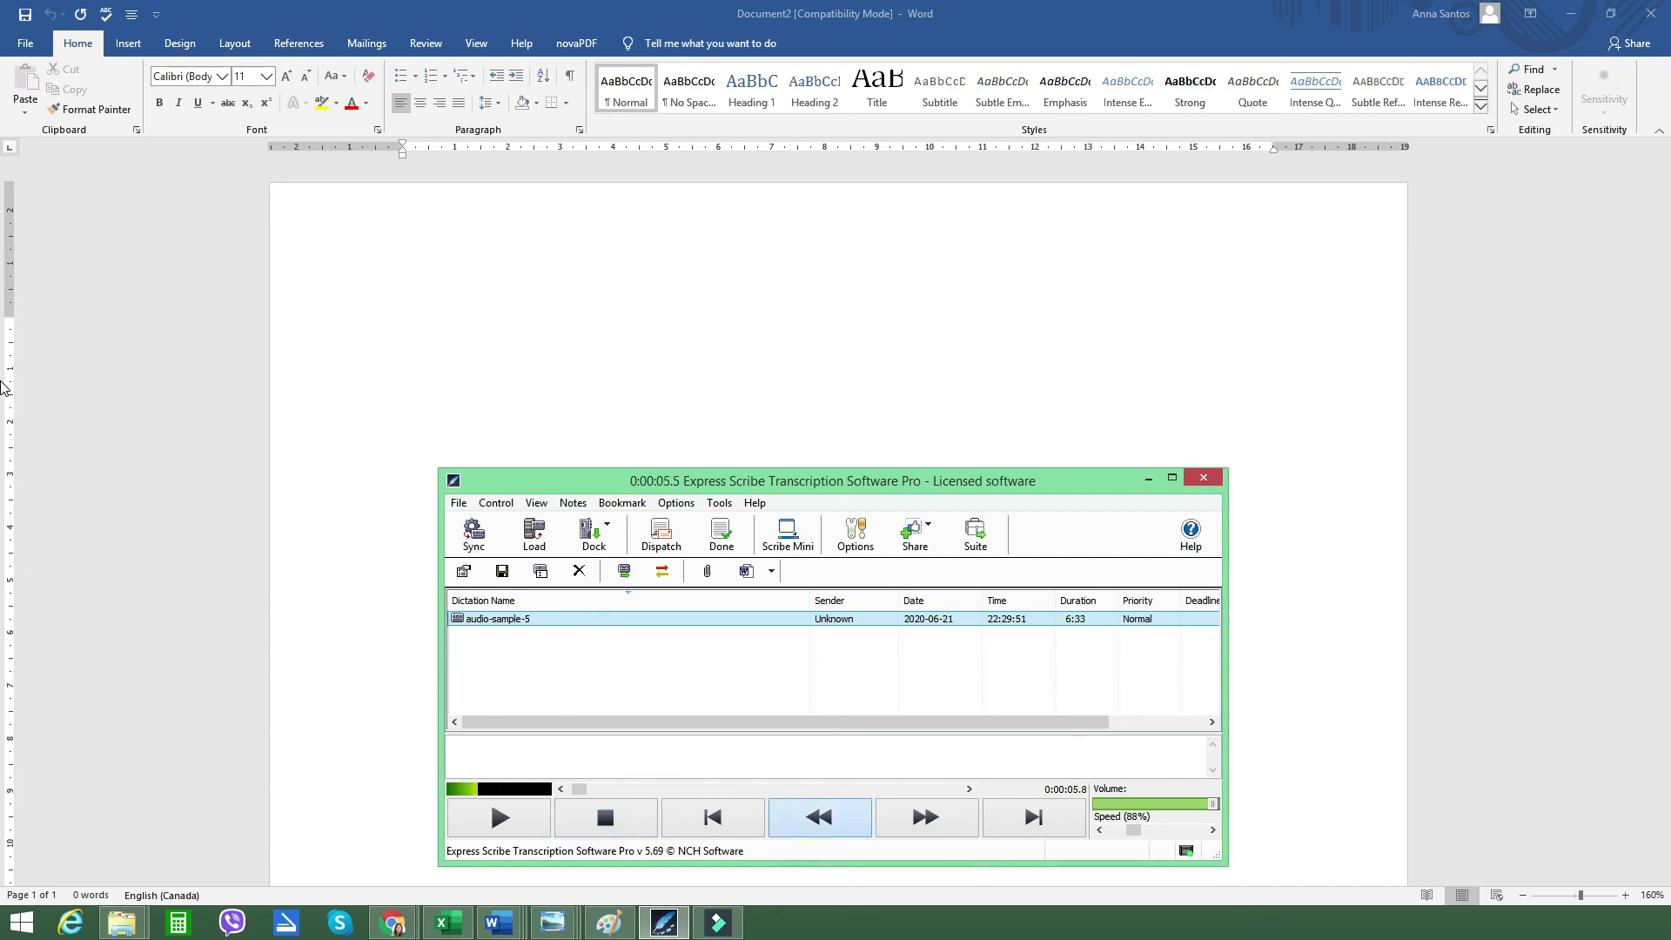
pyautogui.press('F4')
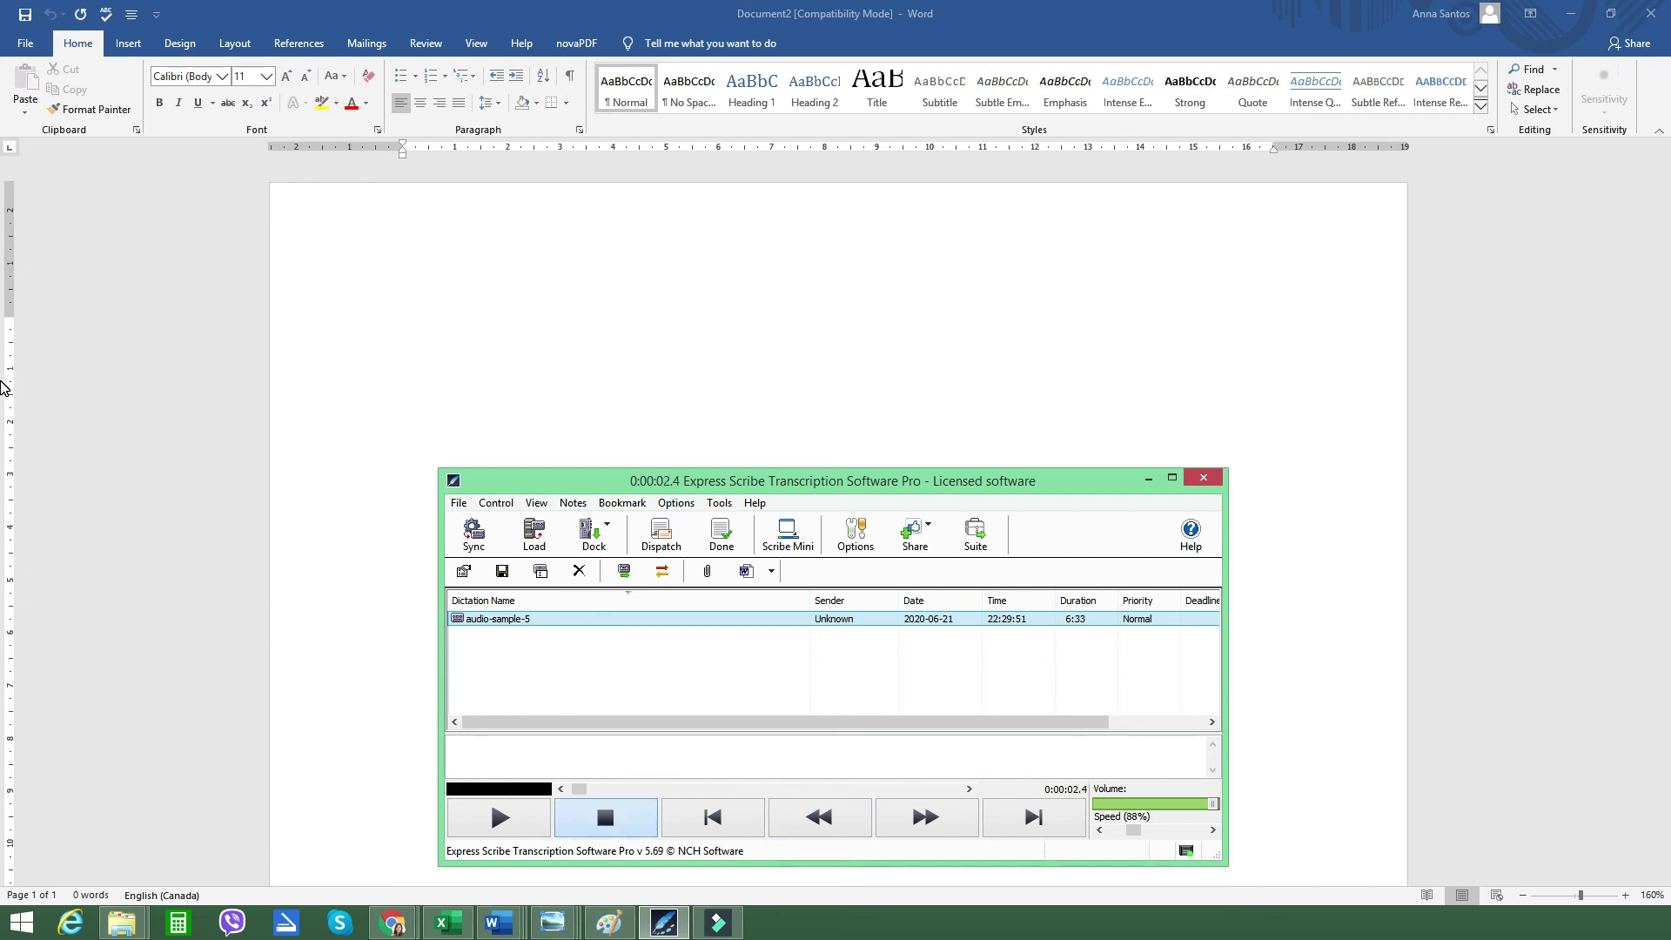